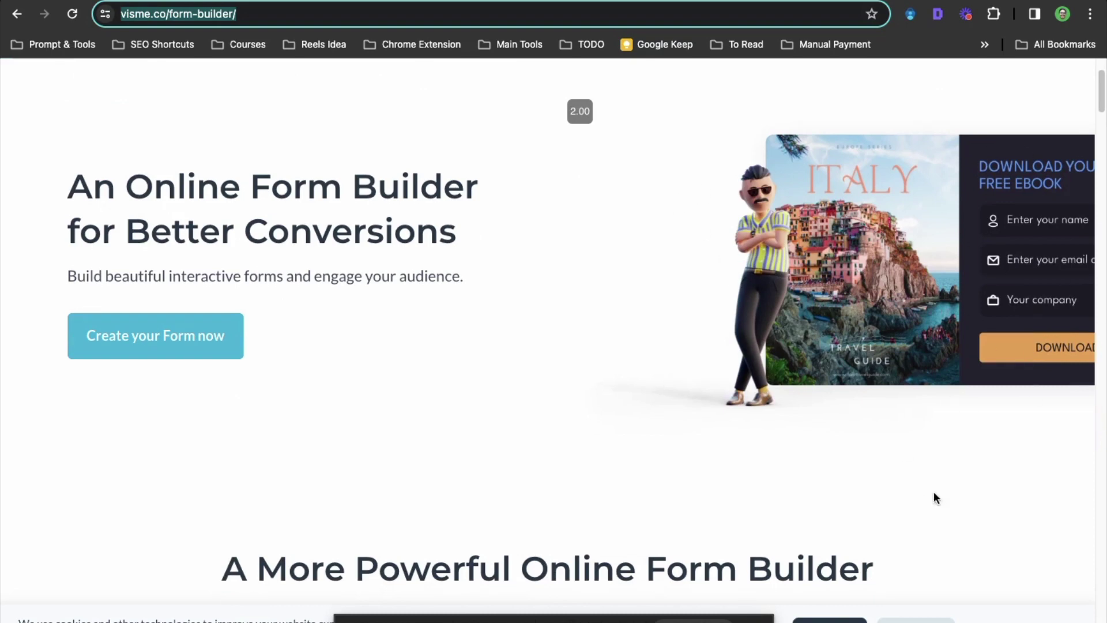
Review the features on visme.co/form-builder, then go to Visme's Pricing page
scroll(537, 347, "down", 9)
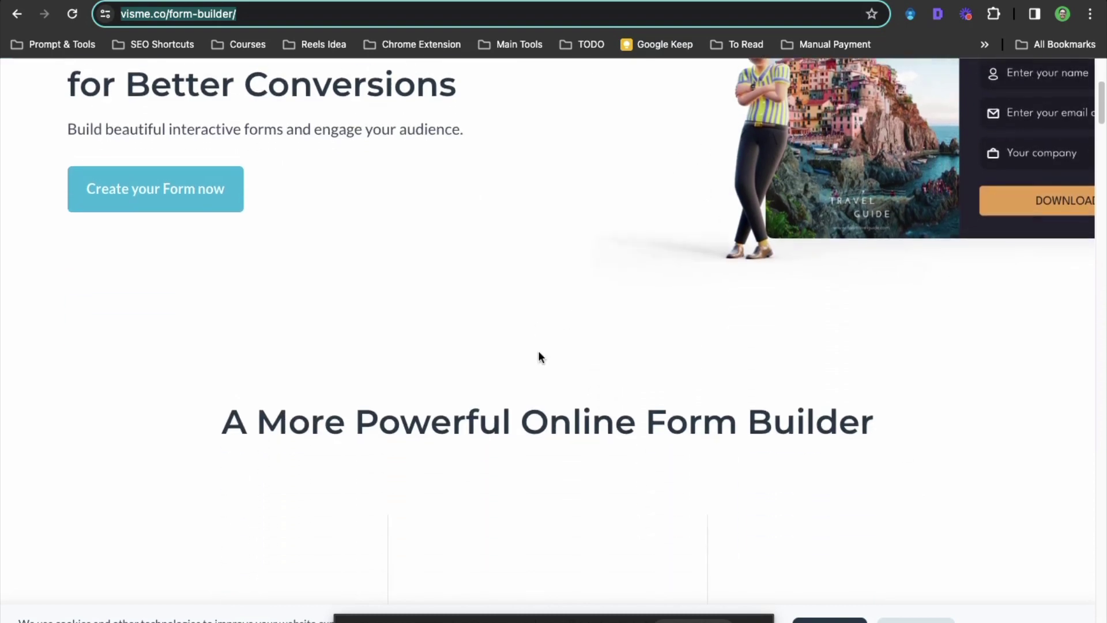
scroll(546, 350, "down", 20)
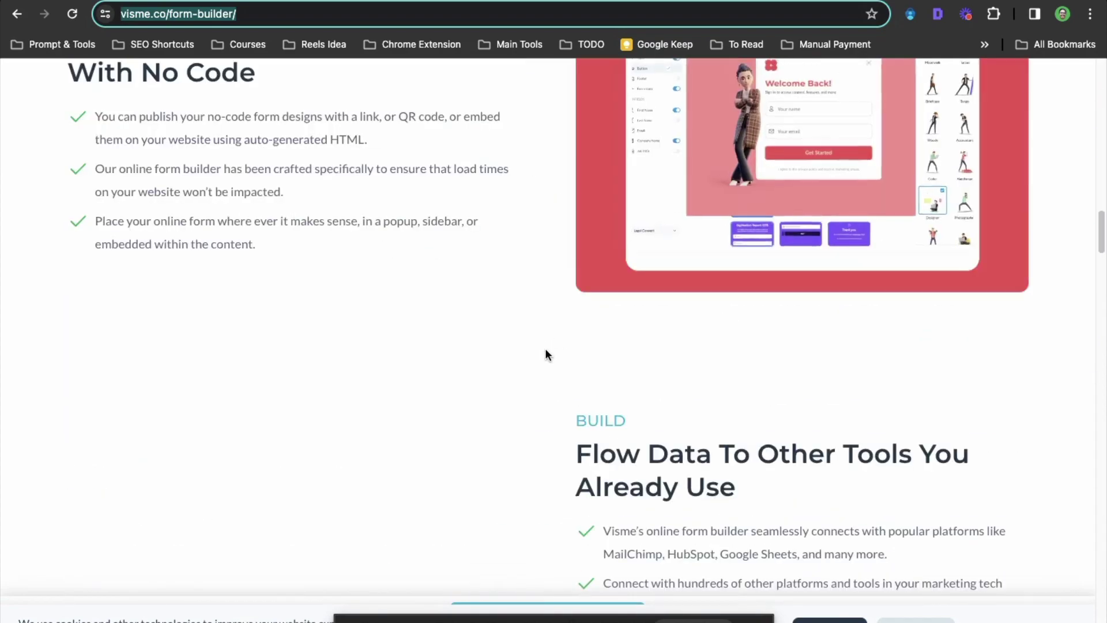
scroll(545, 348, "up", 20)
scroll(544, 348, "down", 12)
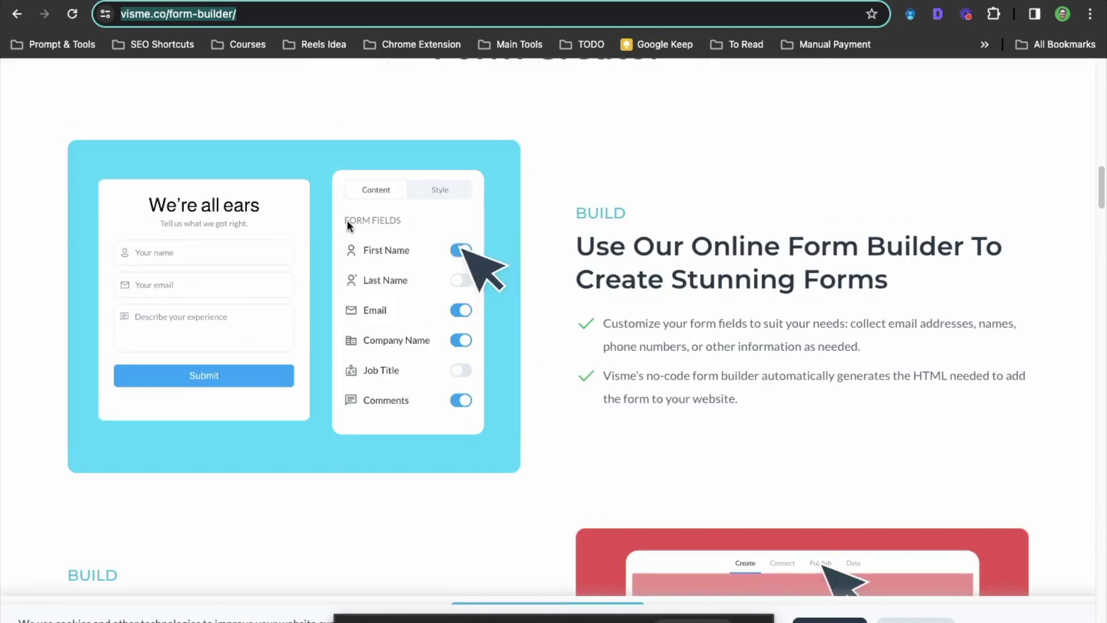
scroll(326, 297, "down", 2)
scroll(324, 293, "down", 5)
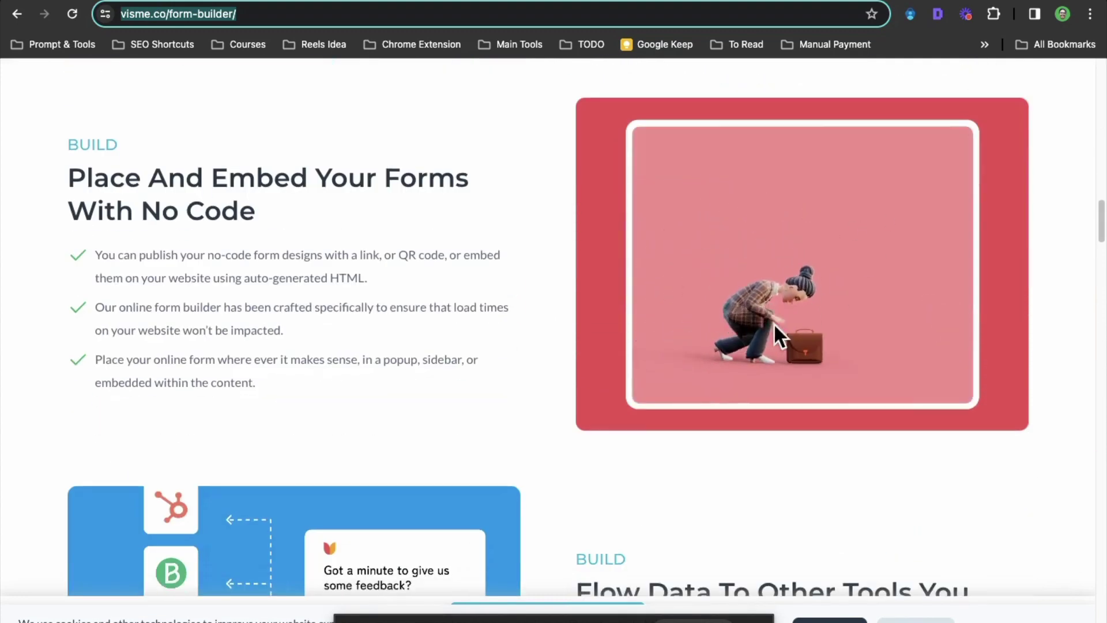
scroll(272, 344, "up", 5)
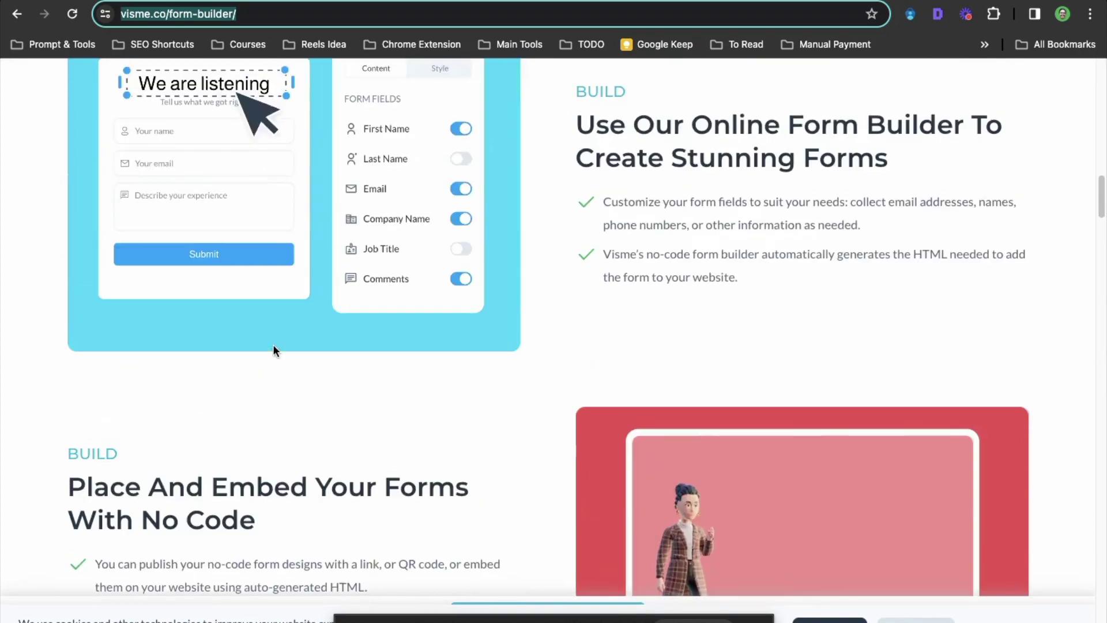
scroll(275, 344, "down", 10)
scroll(277, 344, "up", 2)
scroll(277, 344, "up", 1)
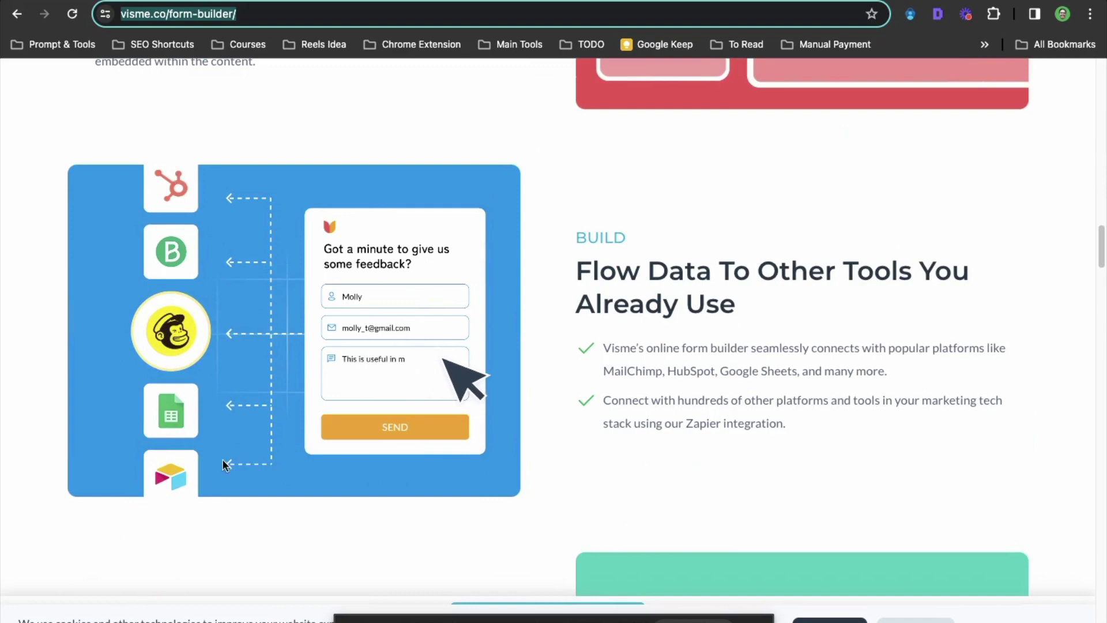
scroll(277, 570, "down", 12)
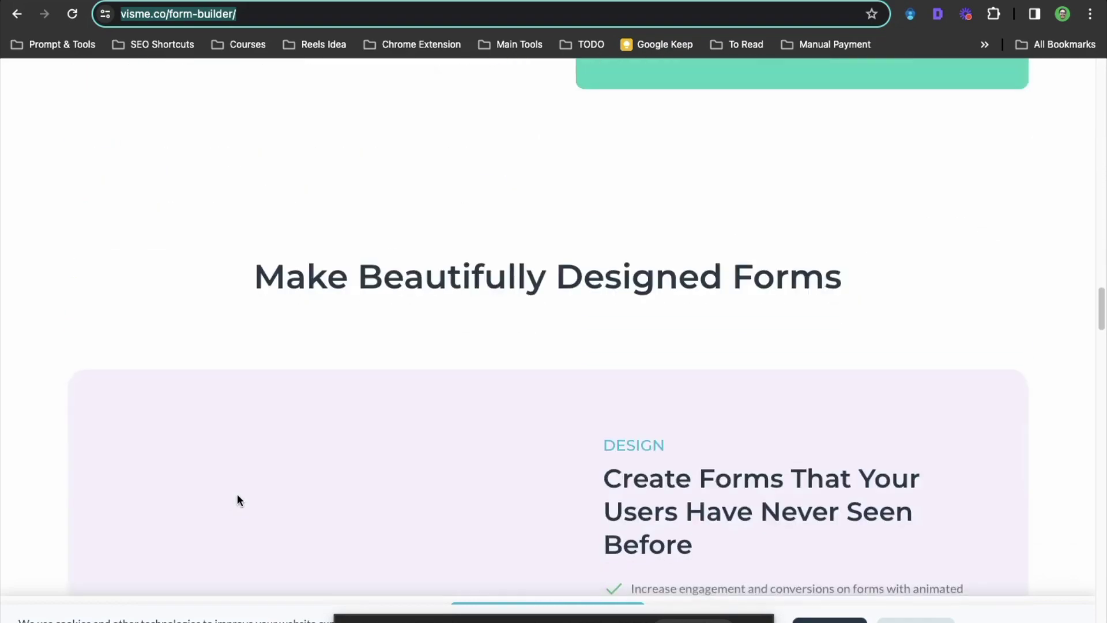
scroll(238, 496, "up", 15)
scroll(237, 493, "up", 20)
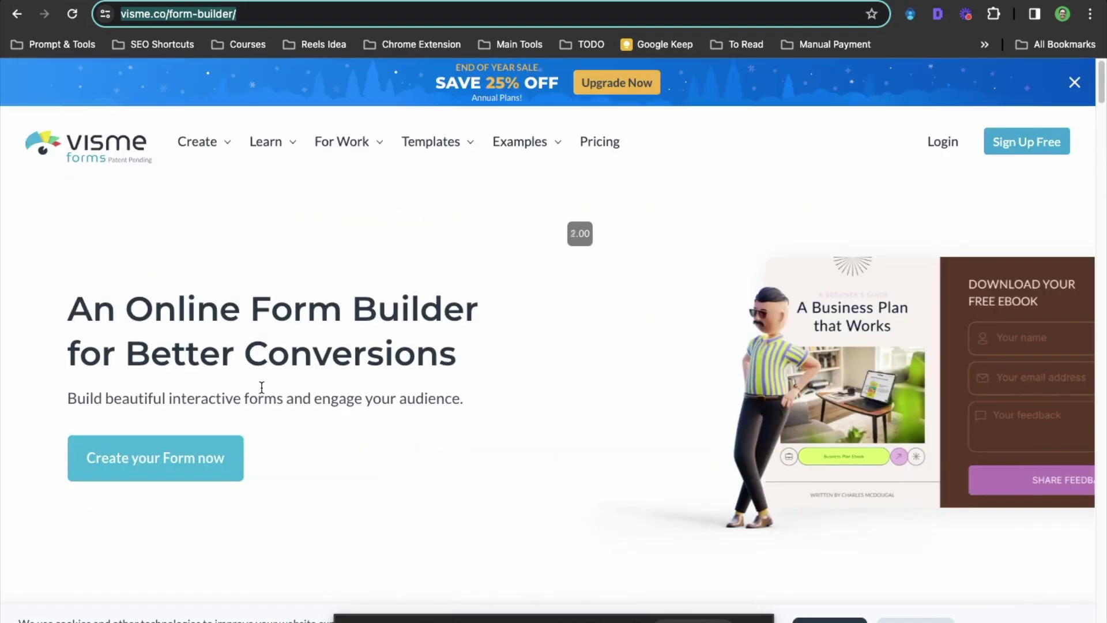
left_click(604, 152)
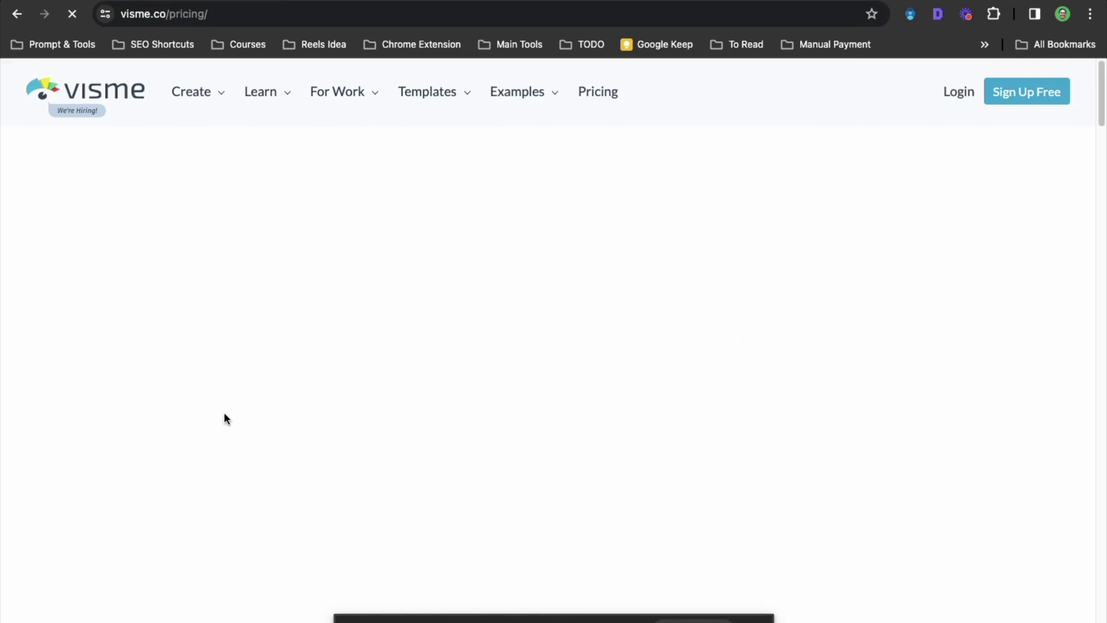
Compare the Basic, Starter, Pro and Teams plans and choose 'Create a free account' under Basic
scroll(225, 413, "down", 2)
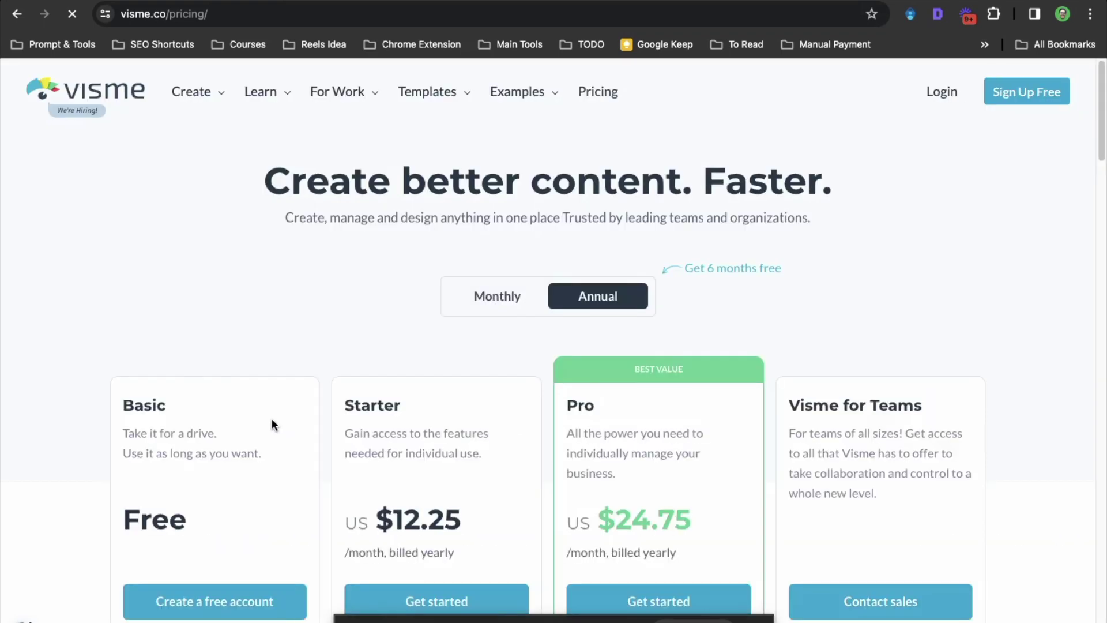
scroll(272, 420, "down", 1)
scroll(273, 427, "down", 1)
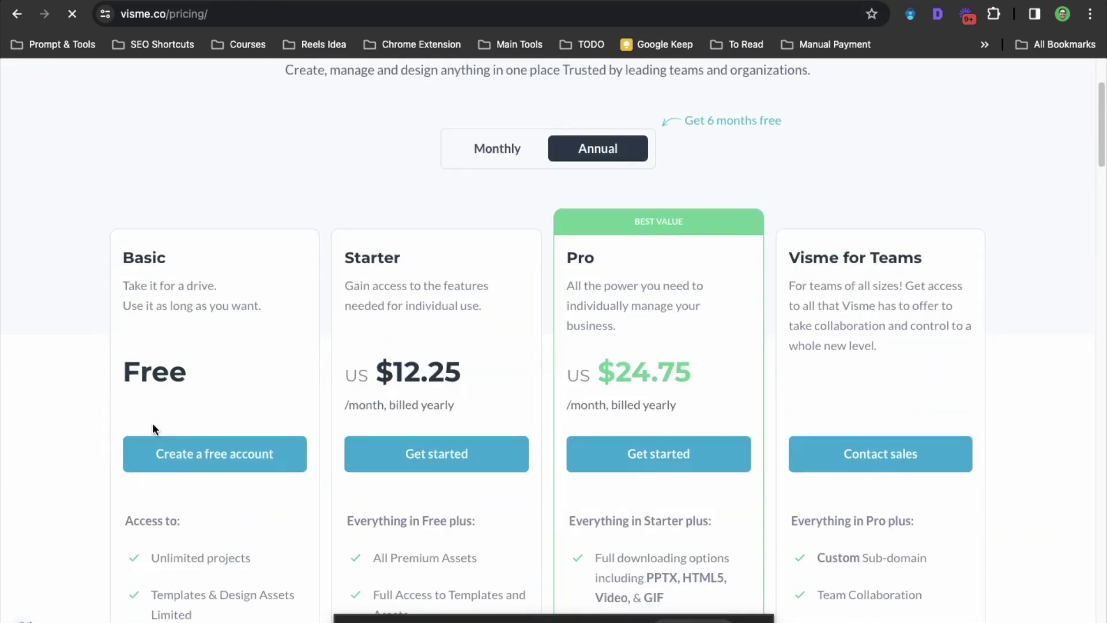
scroll(152, 423, "down", 3)
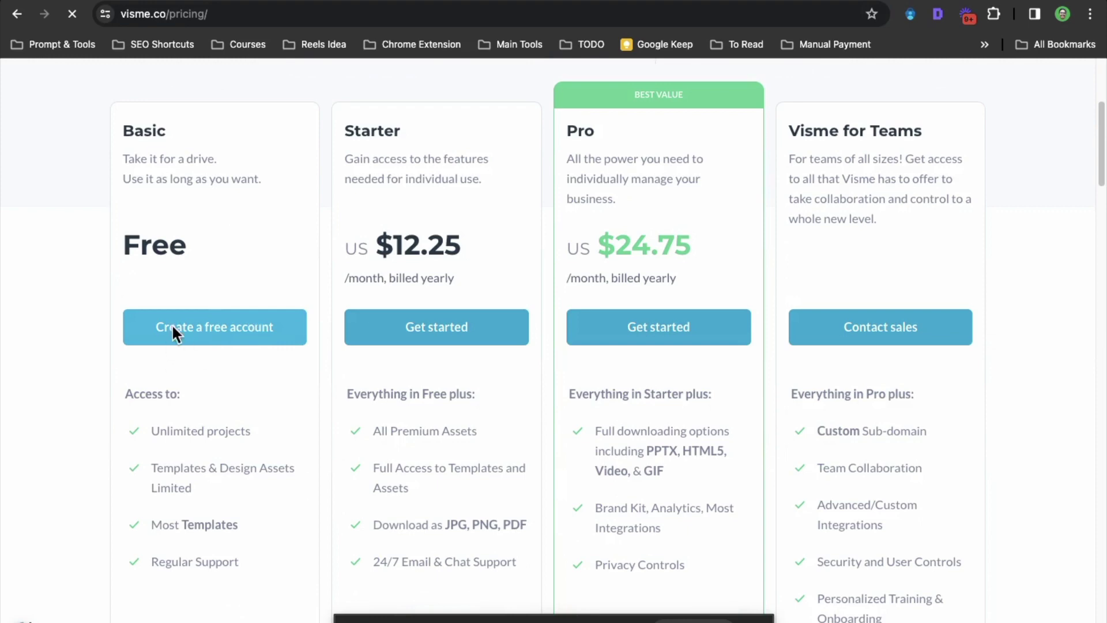
scroll(190, 352, "up", 5)
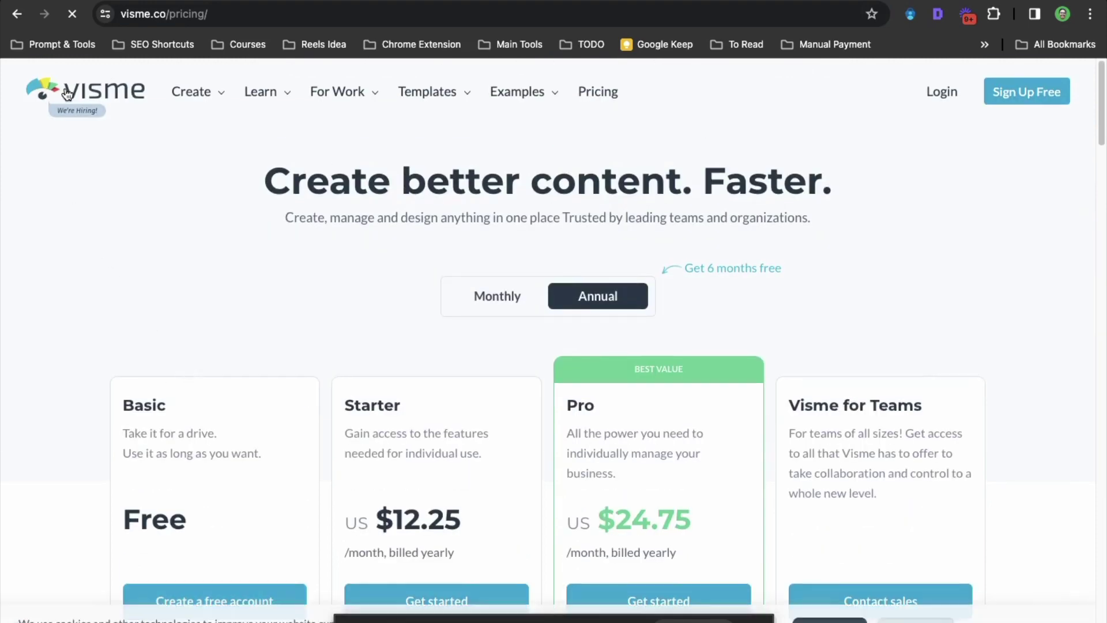
scroll(227, 486, "down", 4)
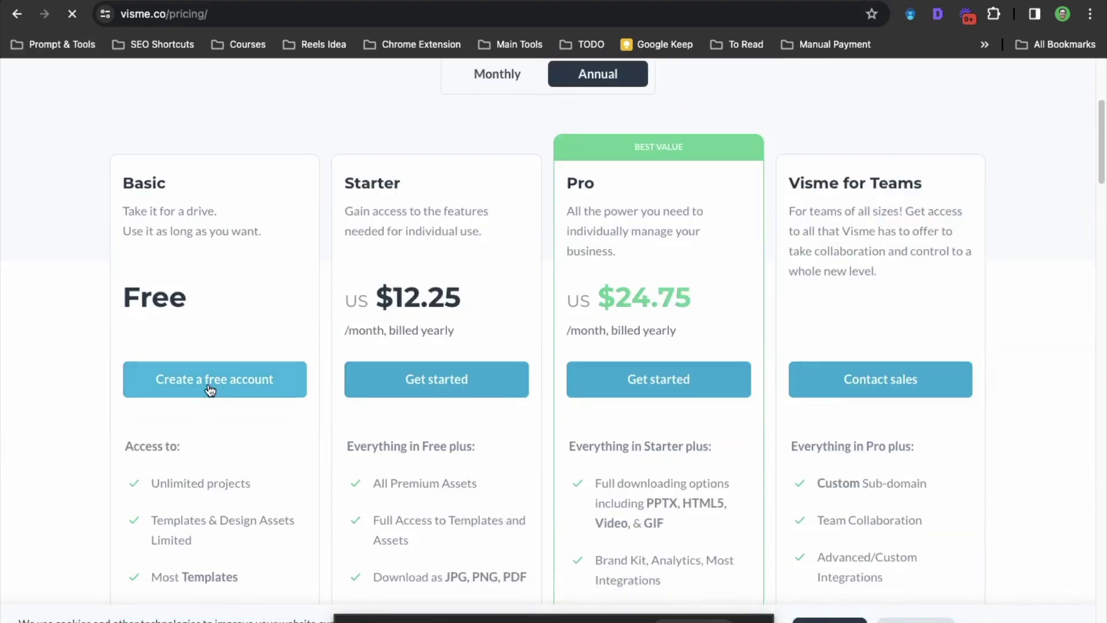
left_click(208, 381)
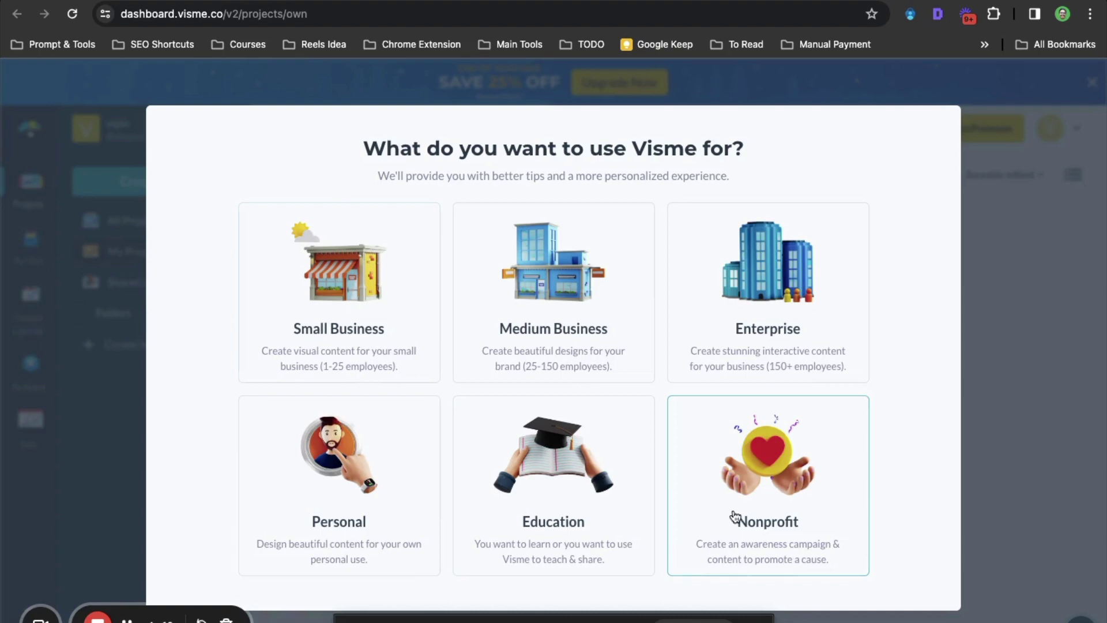
Choose Personal use, dismiss the 'Start your first design' popup, and start a new project
left_click(324, 520)
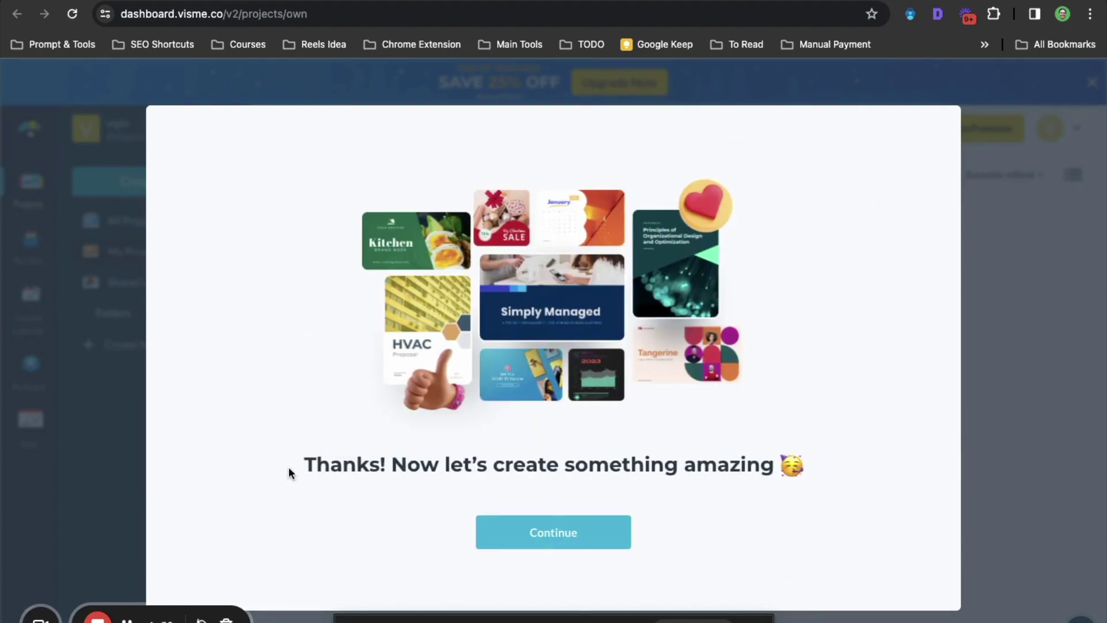
left_click(552, 534)
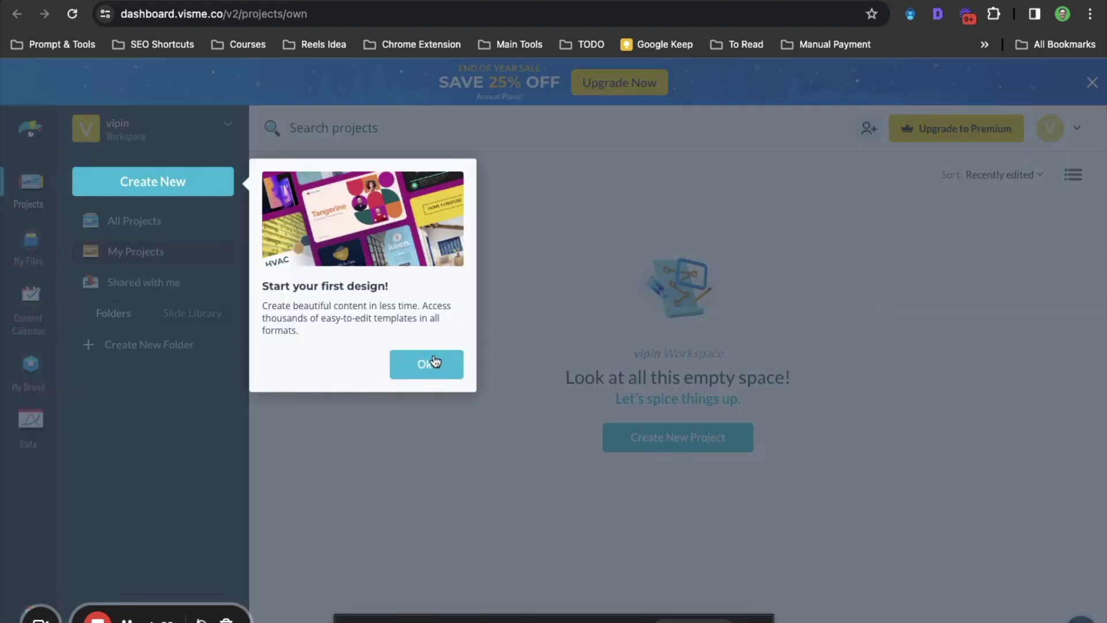
left_click(434, 362)
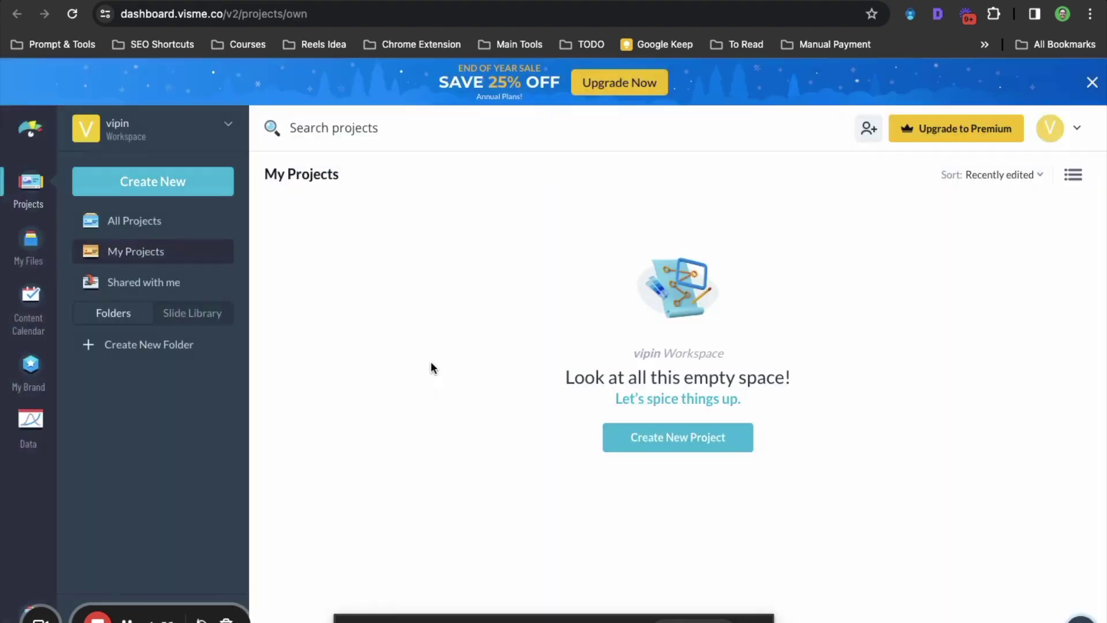
left_click(651, 445)
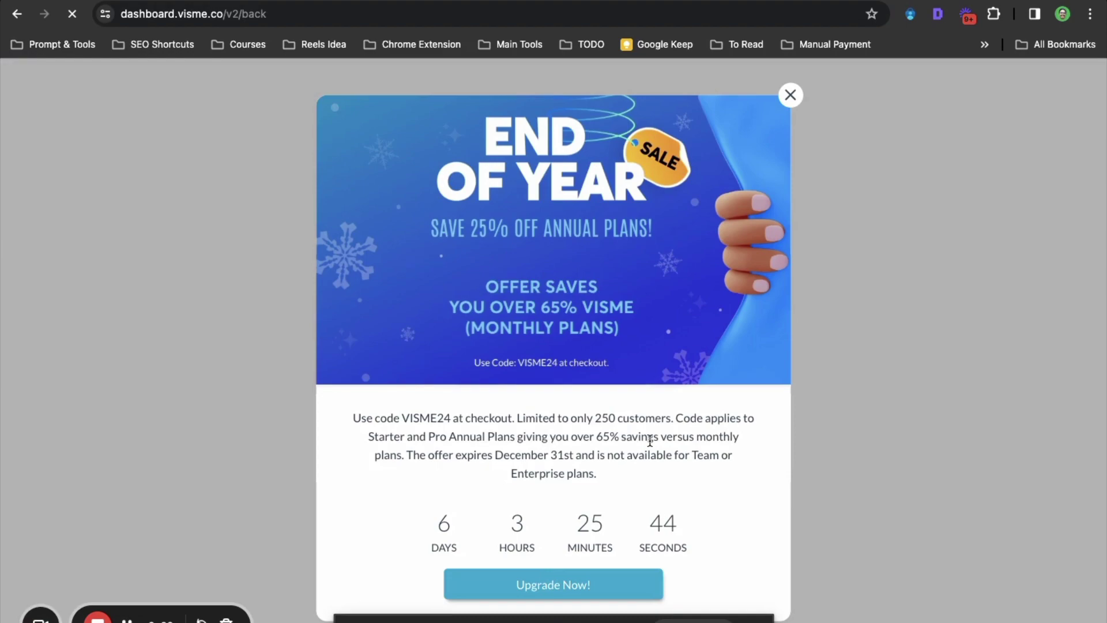
Browse the presentation templates gallery, then go back to visme.co/form-builder
scroll(230, 534, "down", 3)
scroll(233, 534, "down", 4)
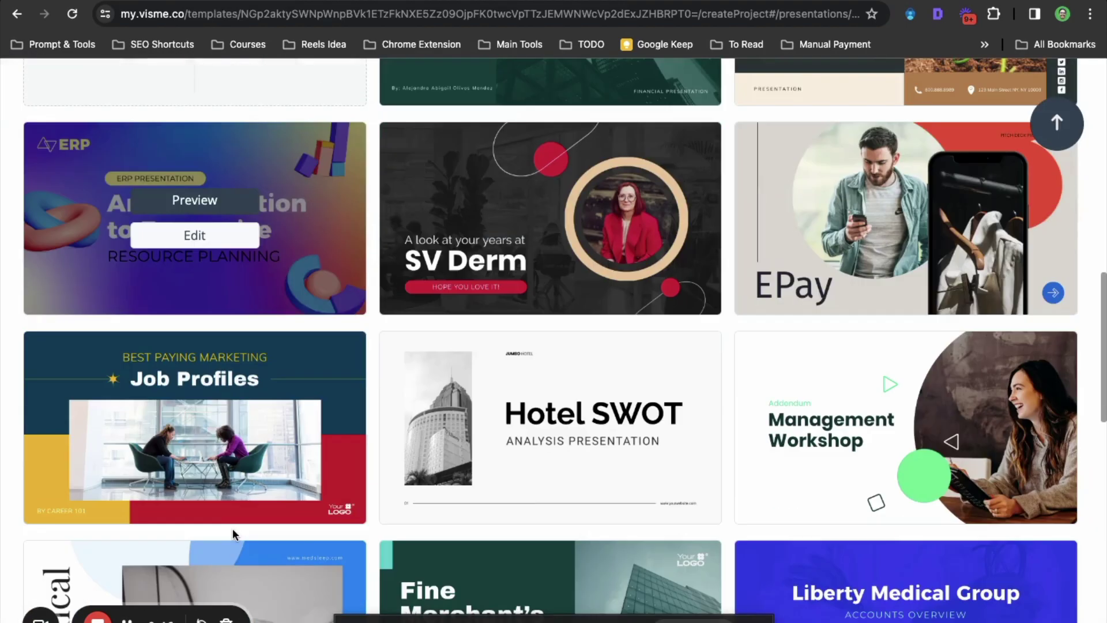
scroll(233, 534, "down", 10)
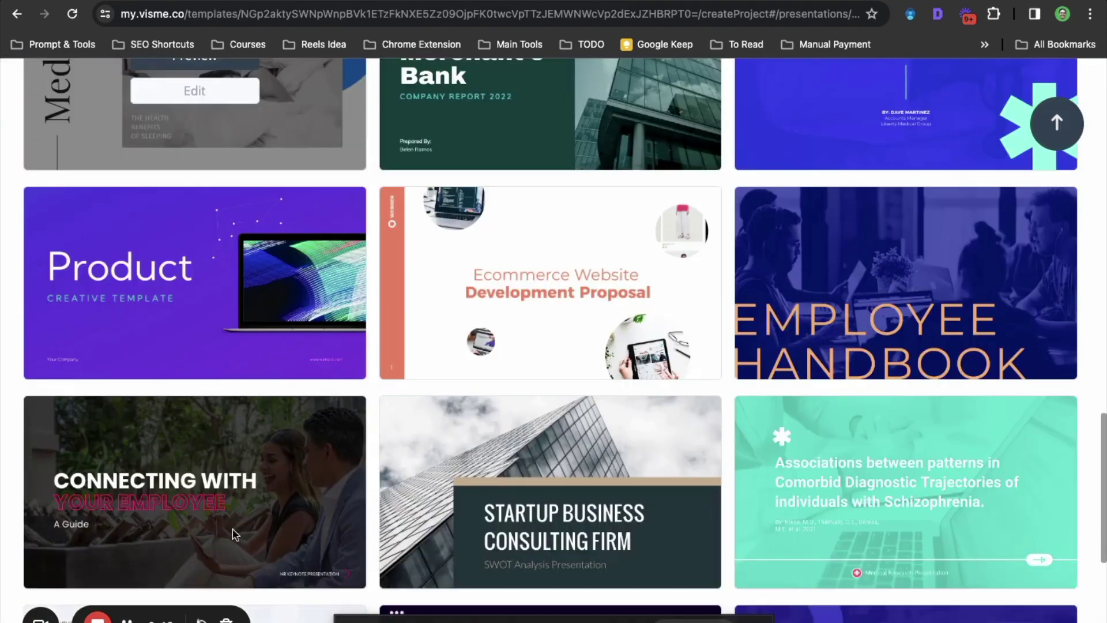
scroll(233, 534, "down", 10)
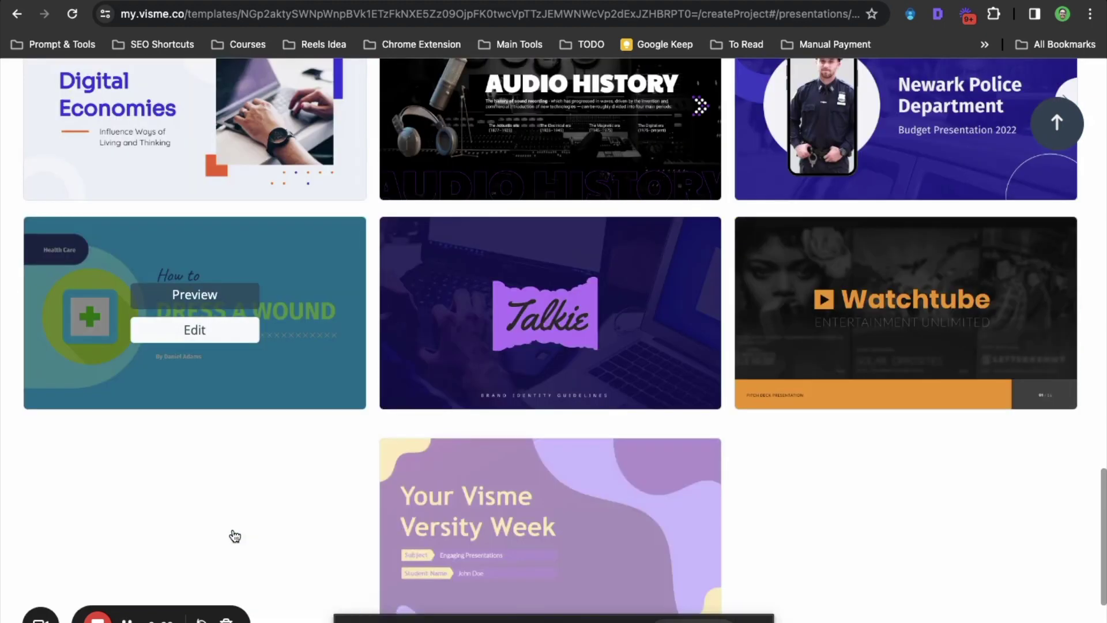
scroll(309, 519, "up", 20)
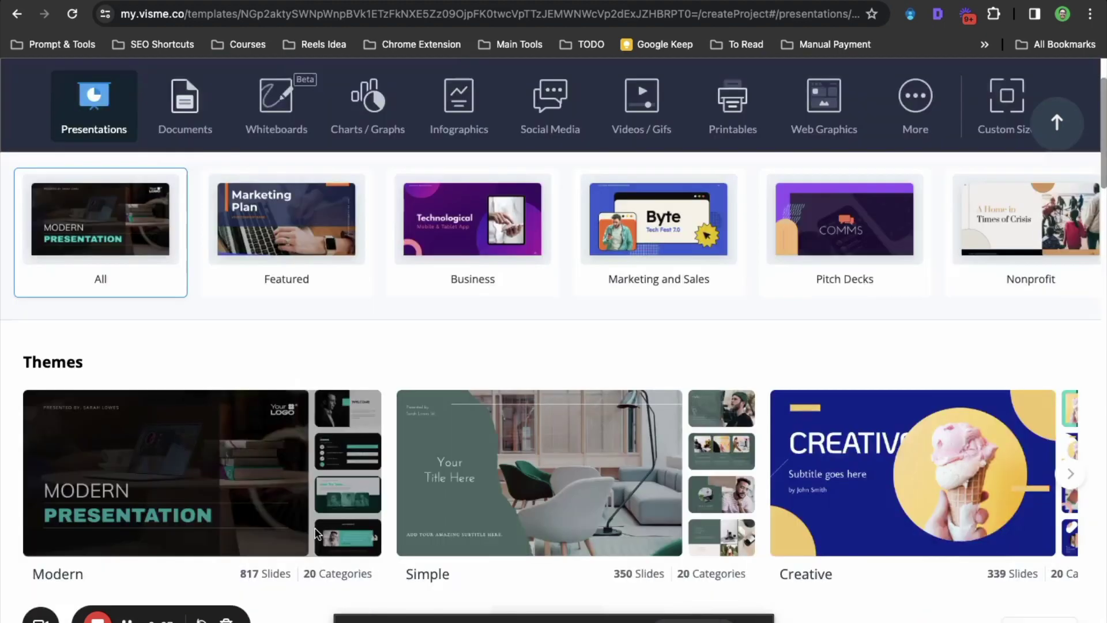
scroll(317, 533, "up", 3)
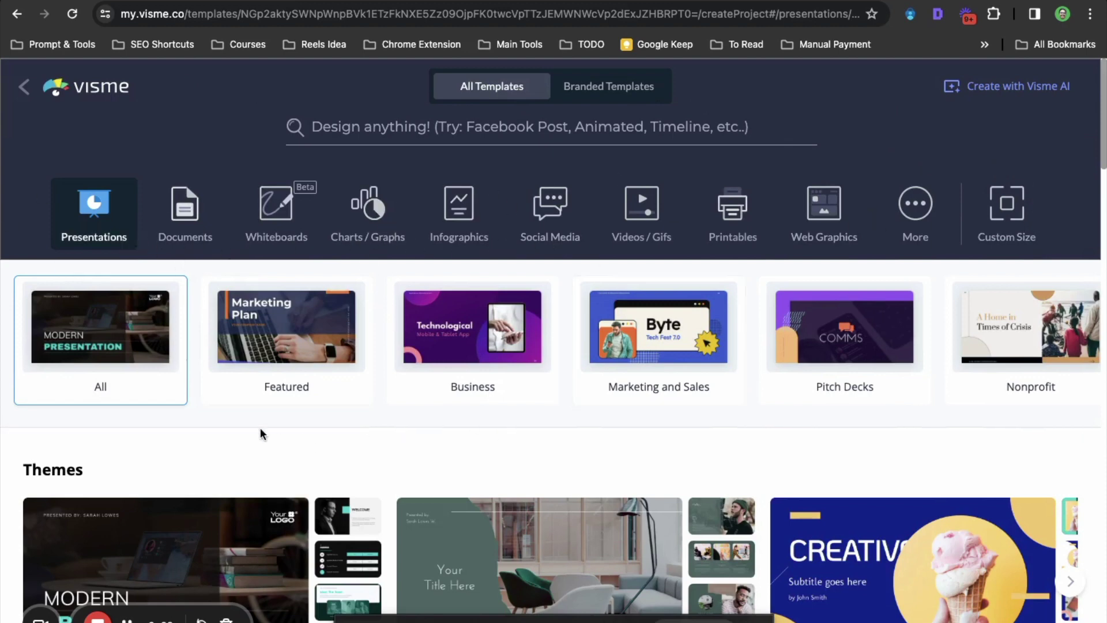
left_click_drag(242, 427, 993, 442)
scroll(279, 466, "down", 1)
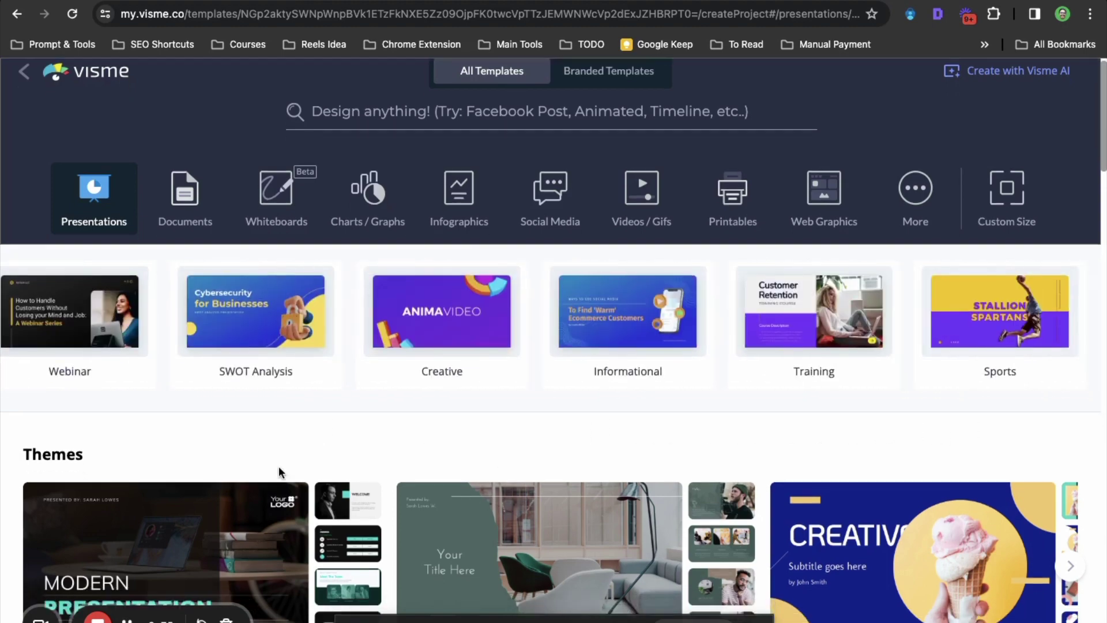
scroll(278, 465, "down", 20)
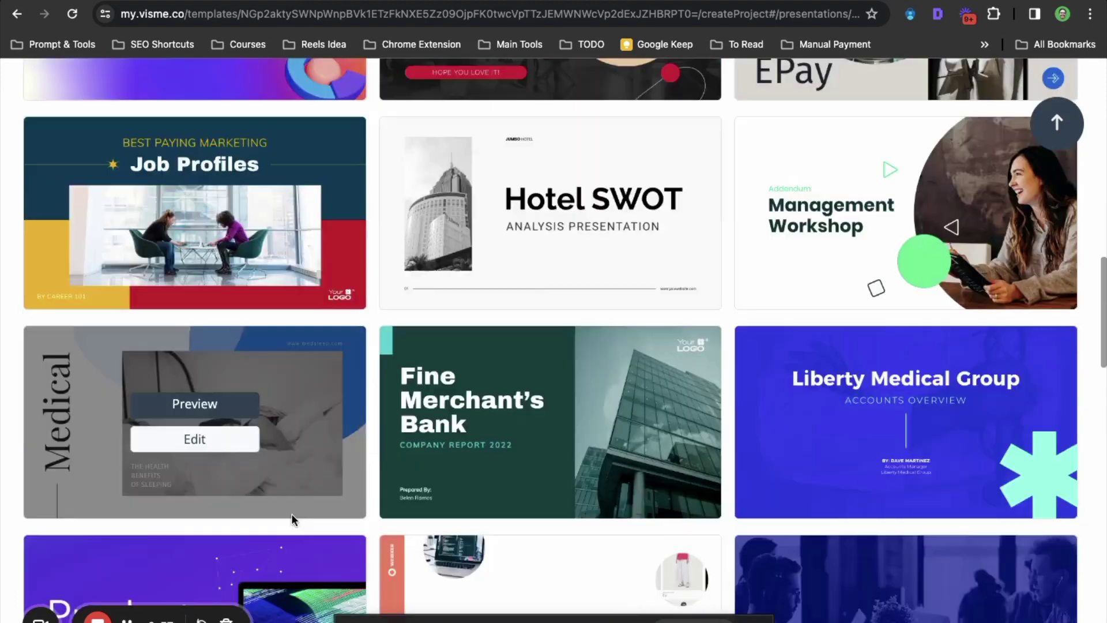
scroll(292, 513, "down", 18)
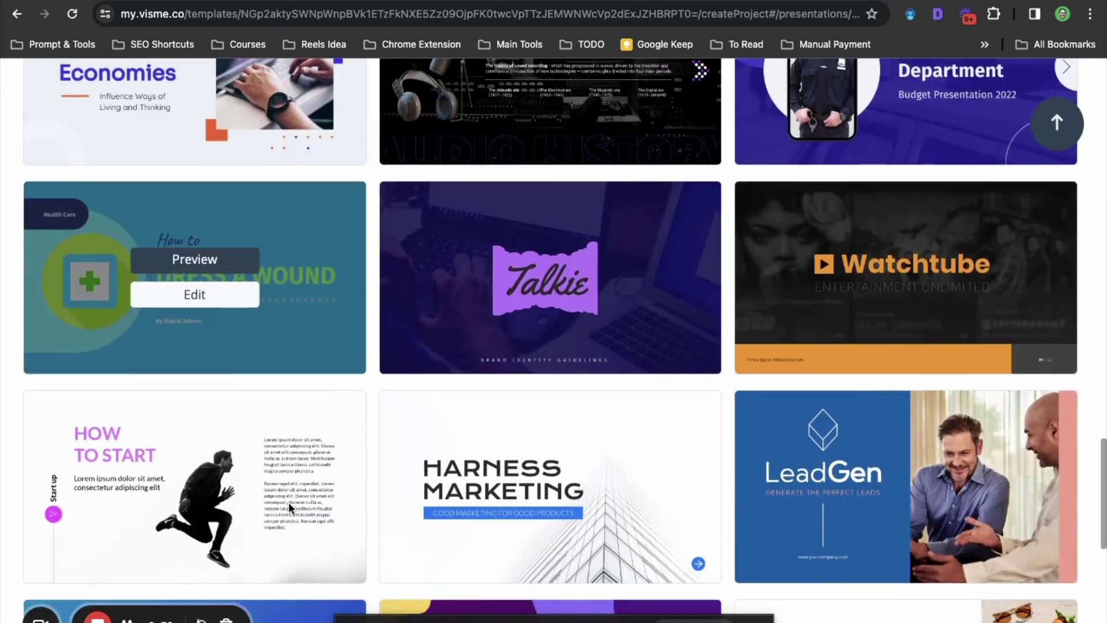
scroll(289, 507, "down", 2)
key("super+bracketleft")
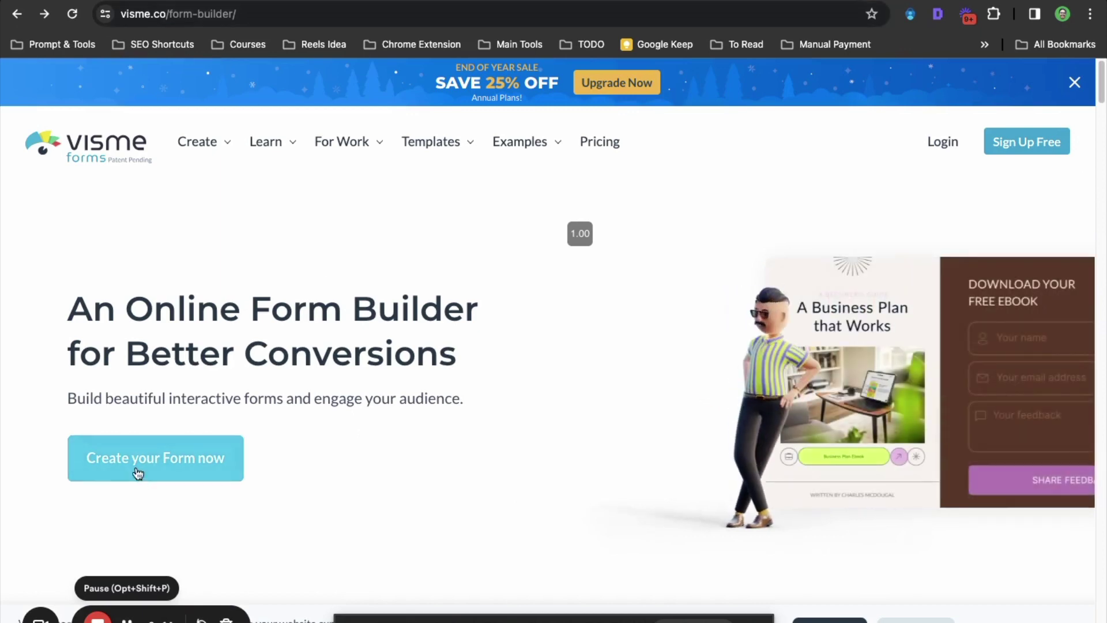
Create a new form with Lead Magnets as its purpose
left_click(136, 465)
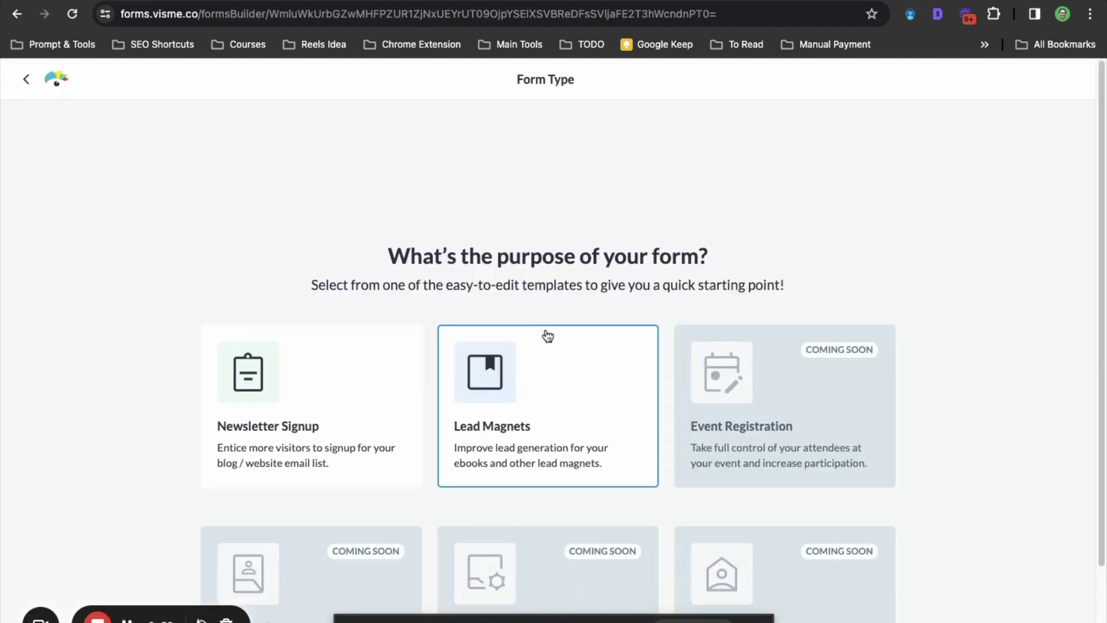
scroll(442, 371, "down", 2)
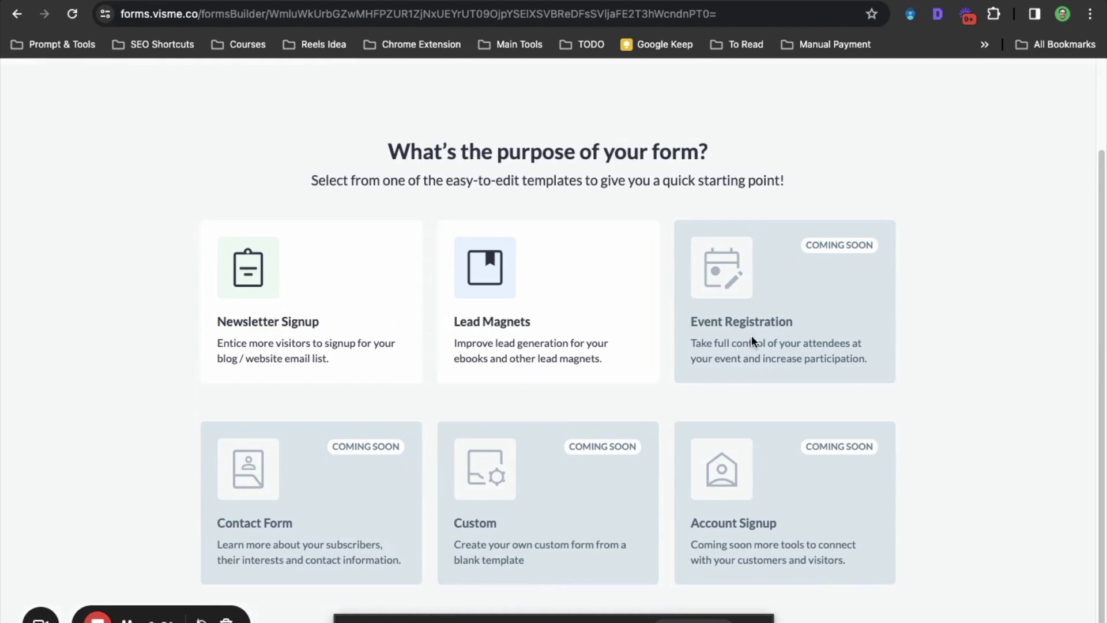
left_click(562, 355)
mouse_move(393, 344)
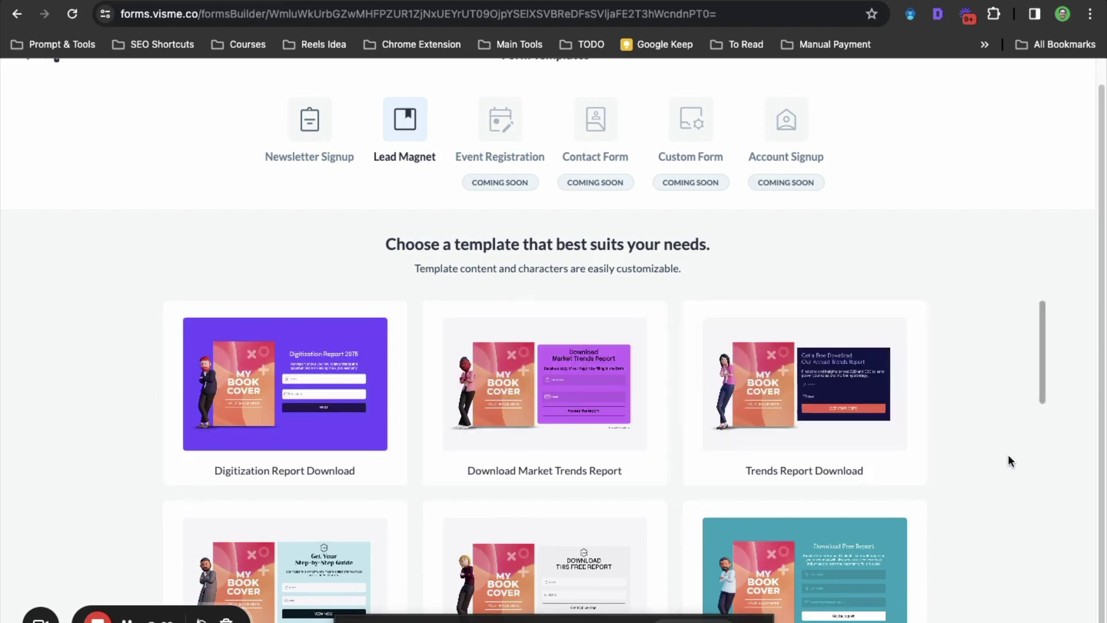
Find the Course Download lead magnet template and open it in the form editor
scroll(980, 453, "down", 2)
mouse_move(887, 453)
scroll(887, 446, "down", 14)
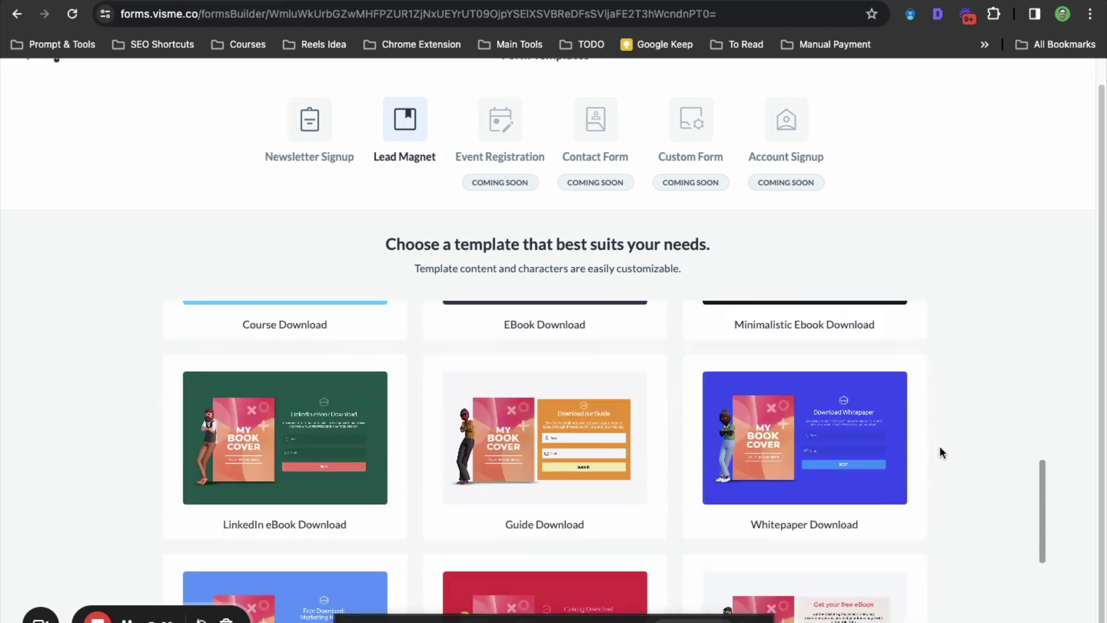
scroll(940, 447, "down", 3)
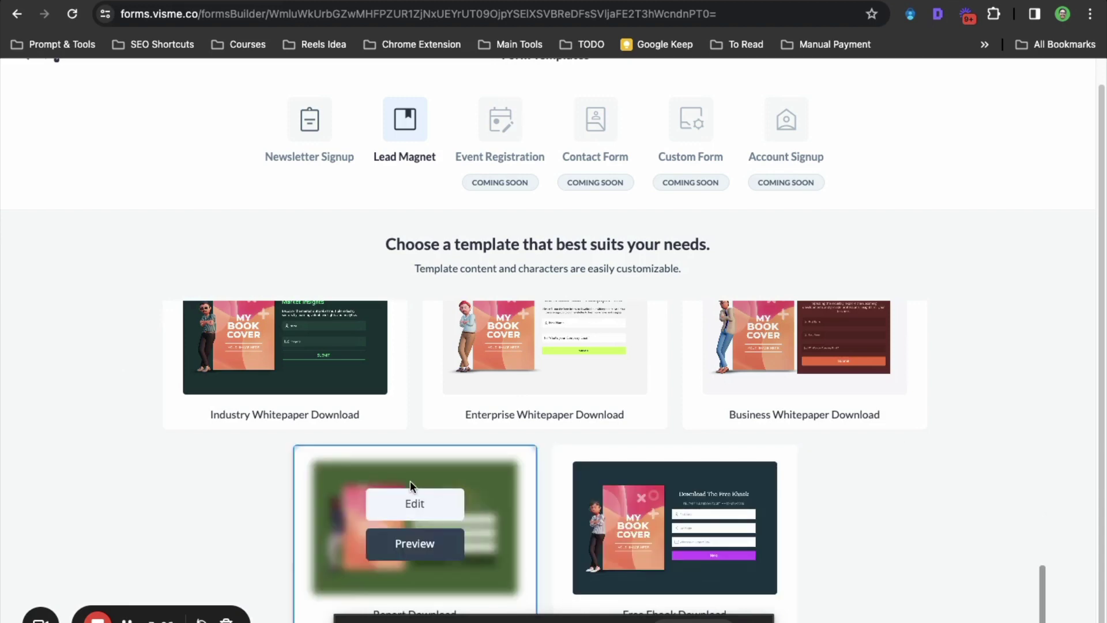
scroll(138, 375, "up", 8)
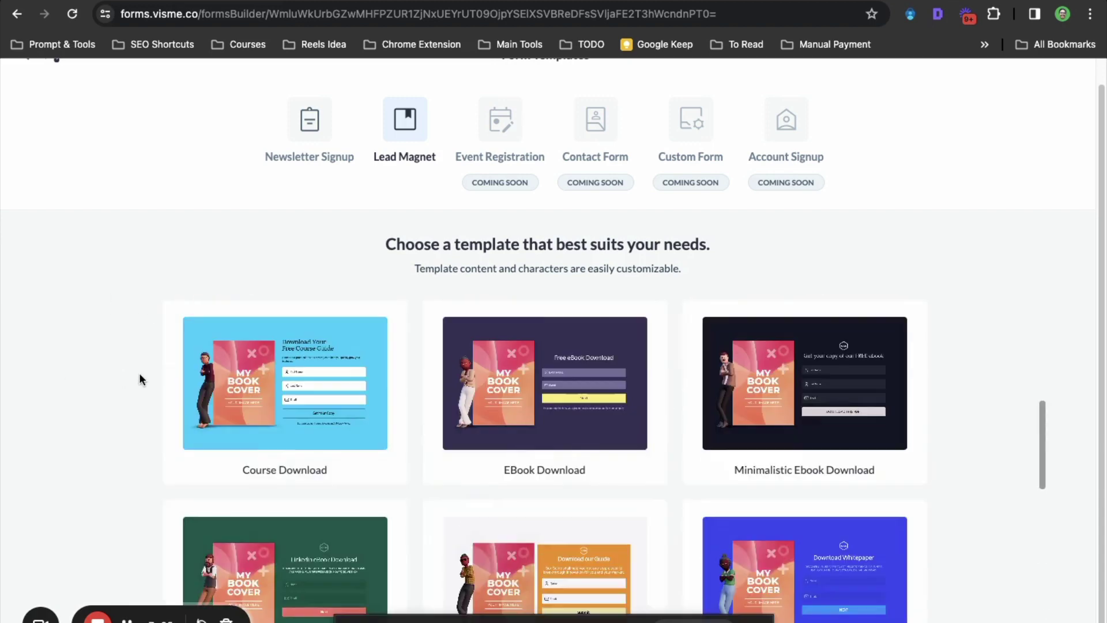
scroll(55, 450, "down", 1)
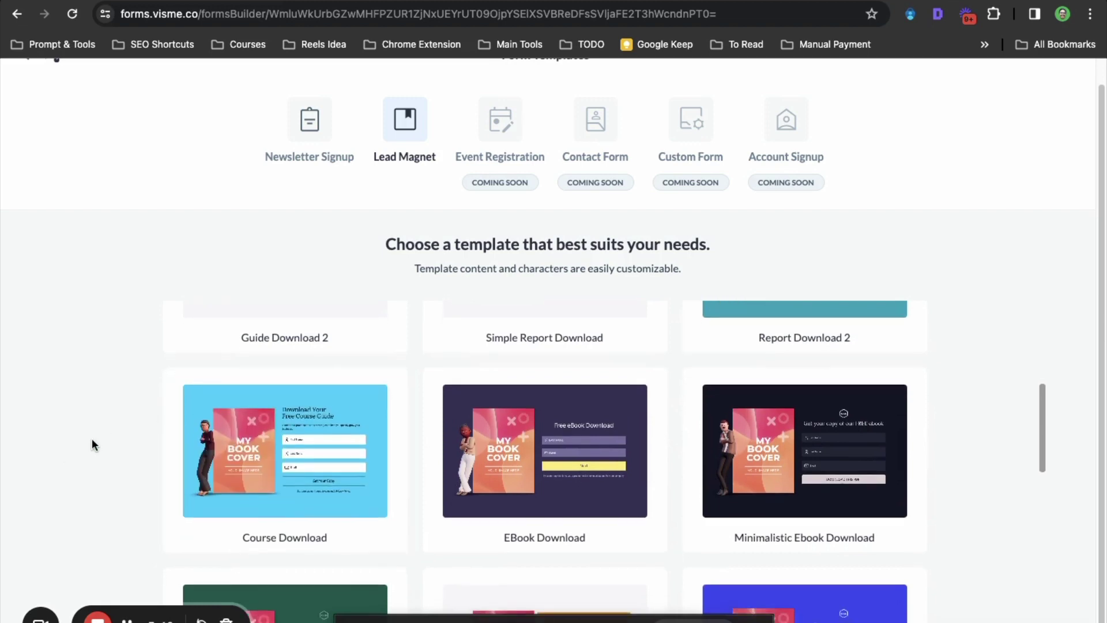
mouse_move(283, 461)
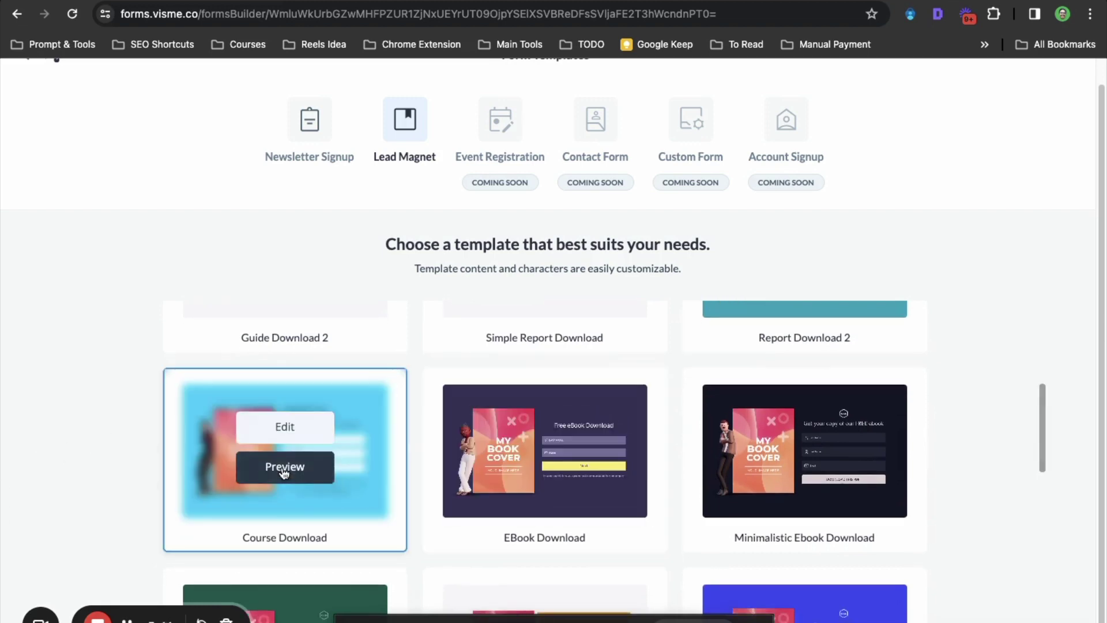
left_click(285, 429)
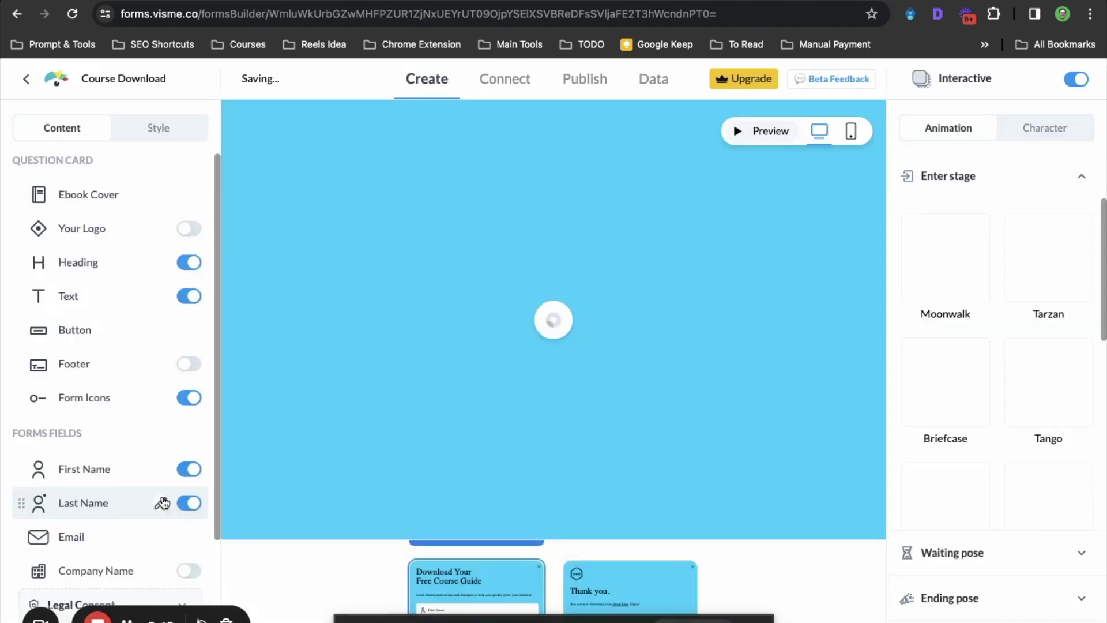
Replace the placeholder book cover with an uploaded Business Growth Launchpad cover image
left_click(162, 499)
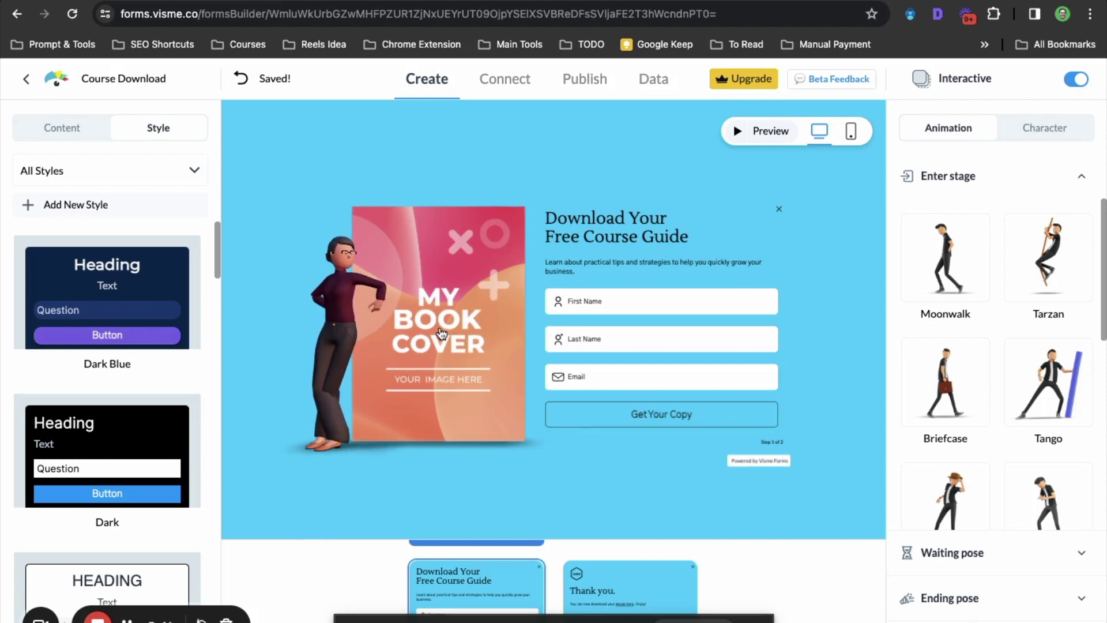
left_click(441, 333)
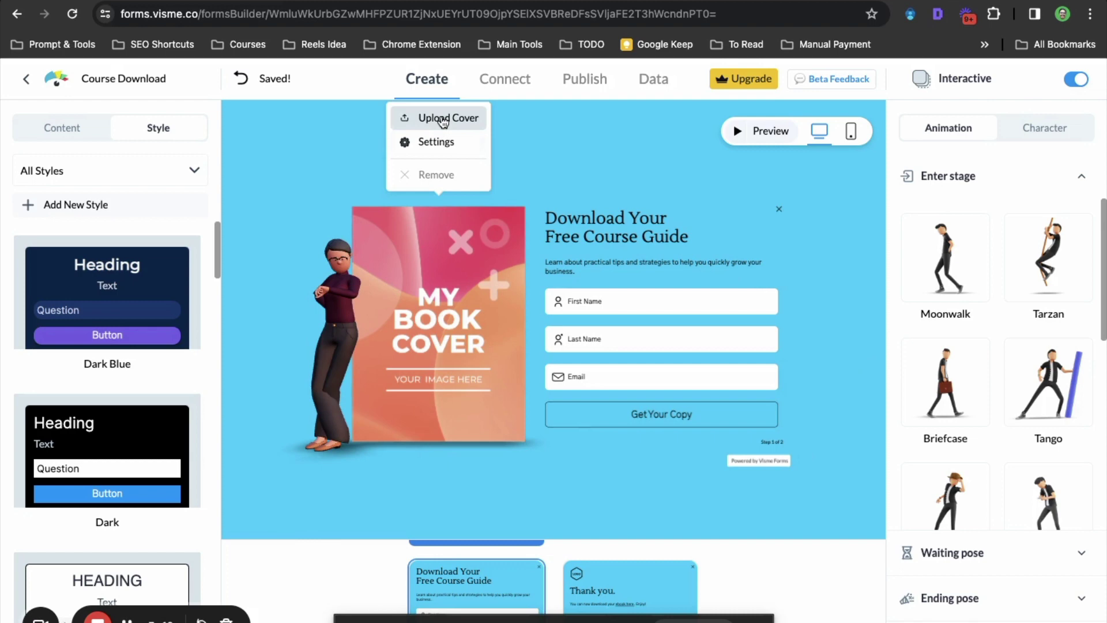
left_click(443, 118)
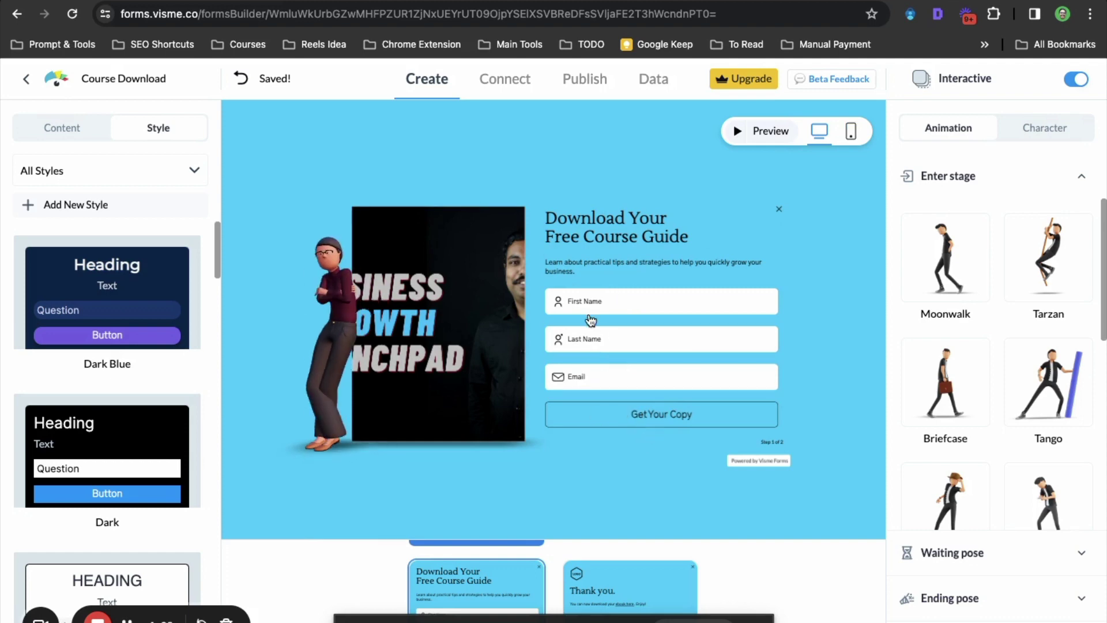
left_click(592, 343)
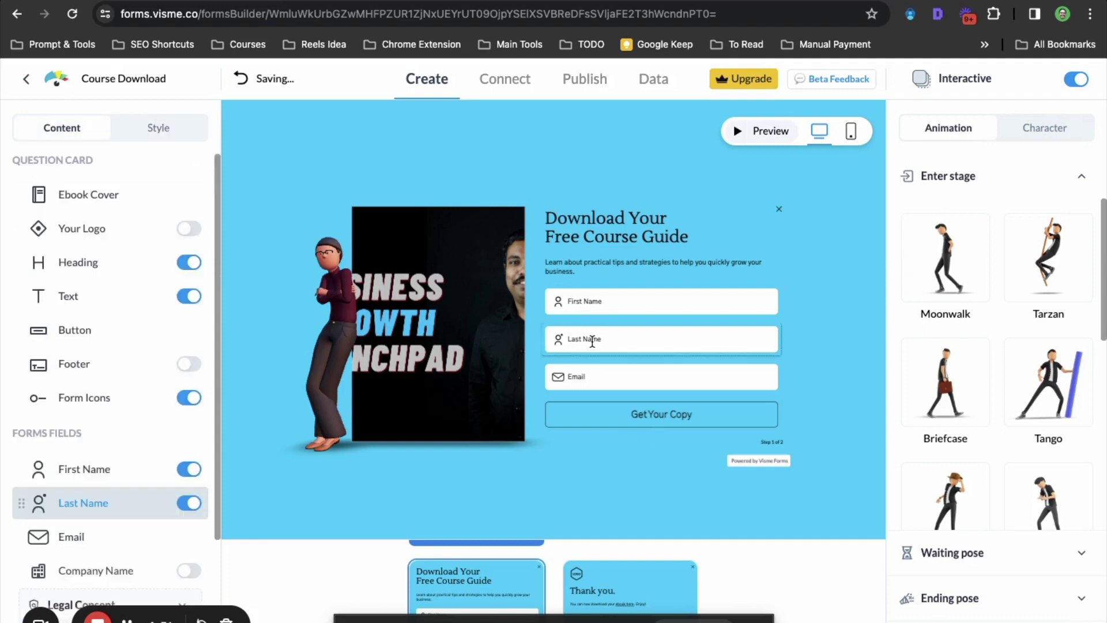
scroll(84, 395, "down", 2)
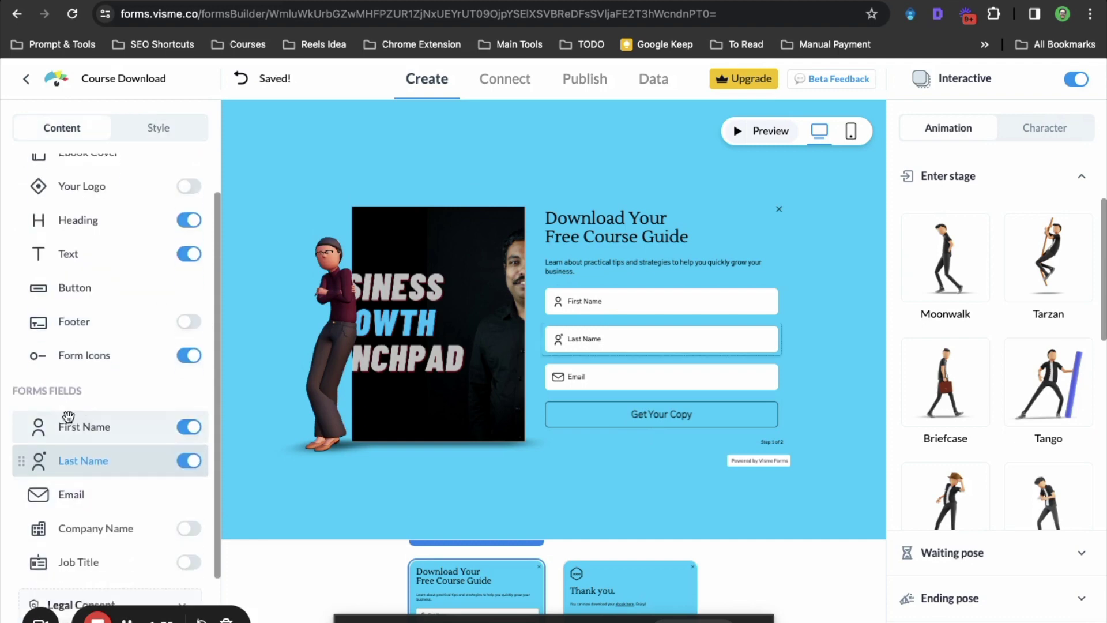
scroll(74, 496, "up", 1)
scroll(85, 508, "down", 1)
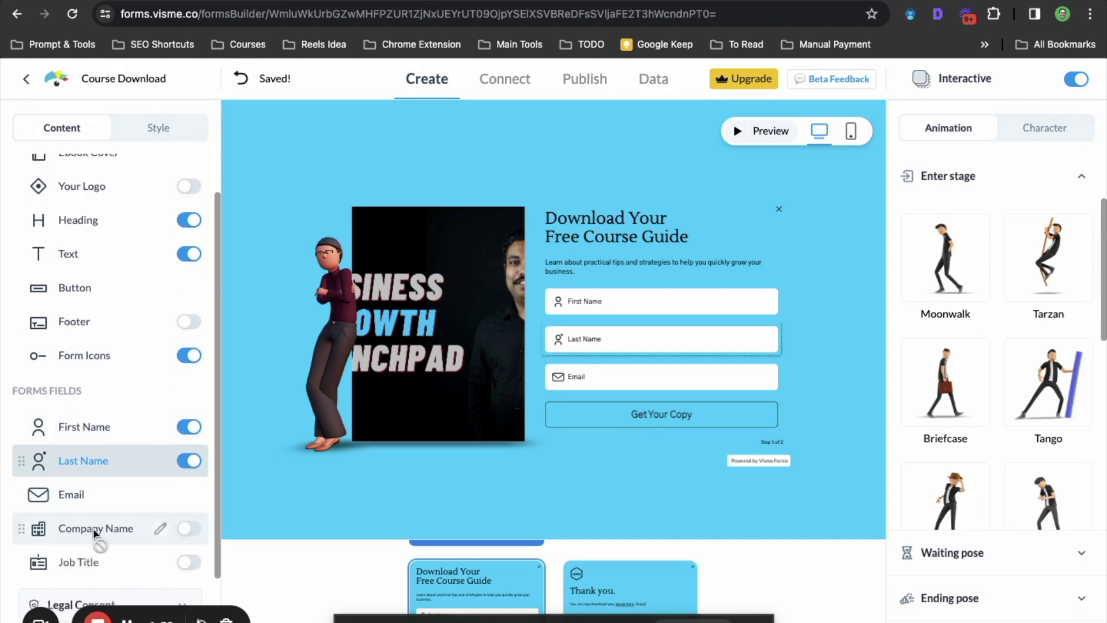
scroll(94, 530, "up", 1)
scroll(94, 528, "down", 1)
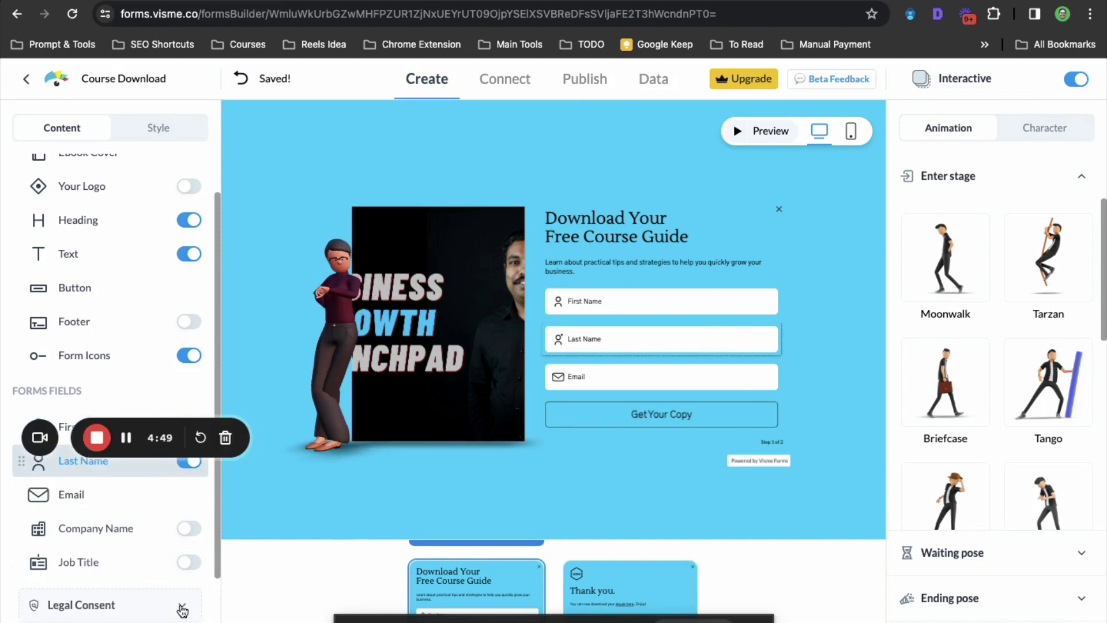
left_click(182, 609)
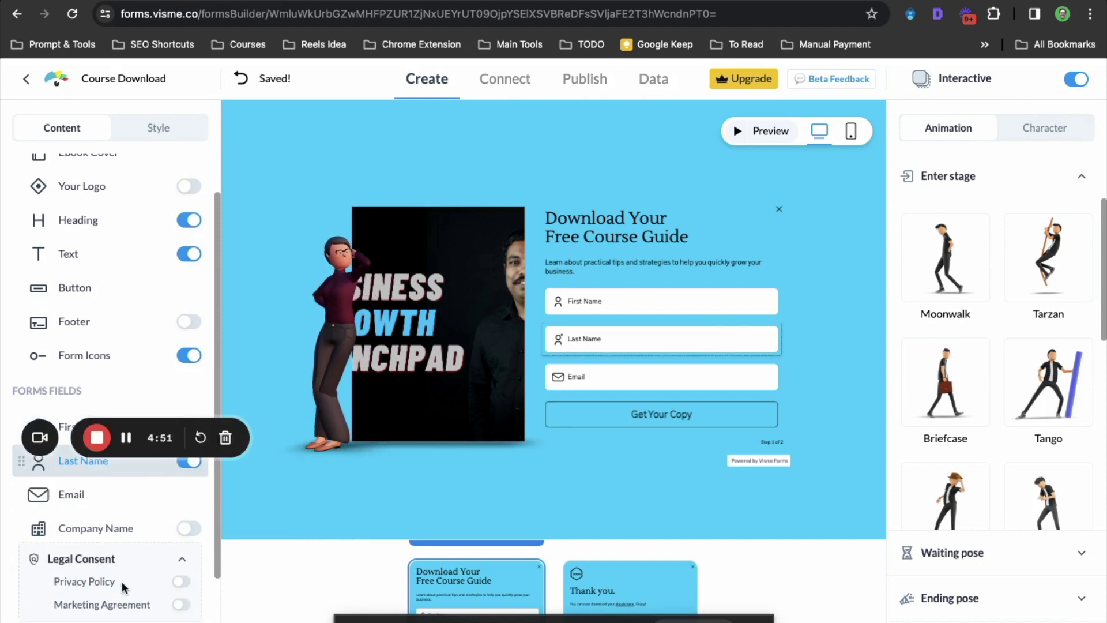
triple_click(218, 580)
left_click(219, 571)
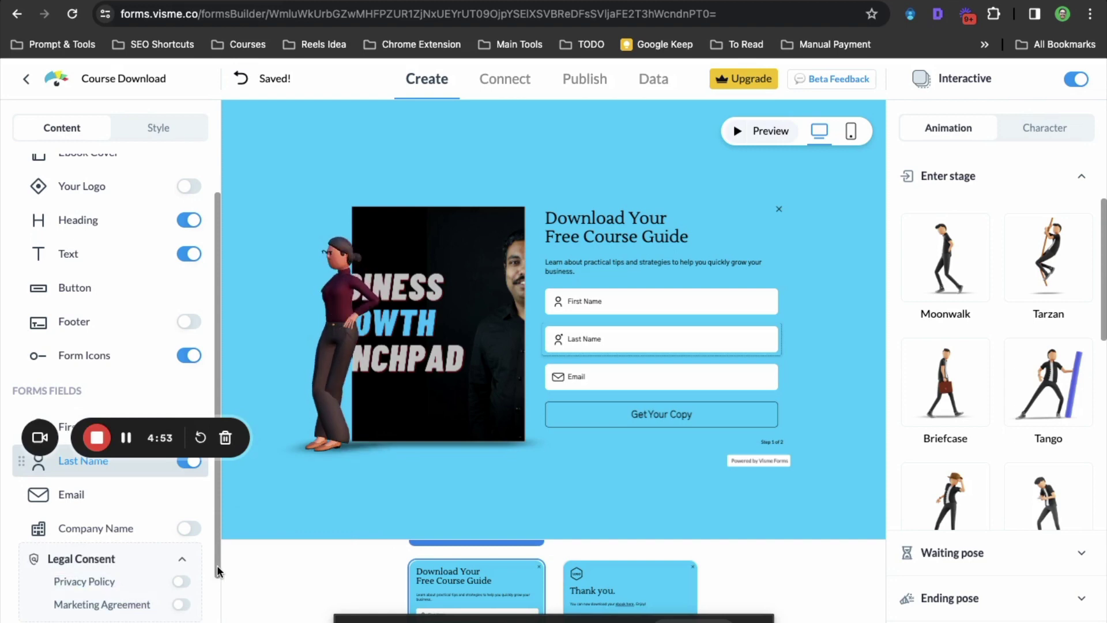
left_click_drag(219, 571, 218, 606)
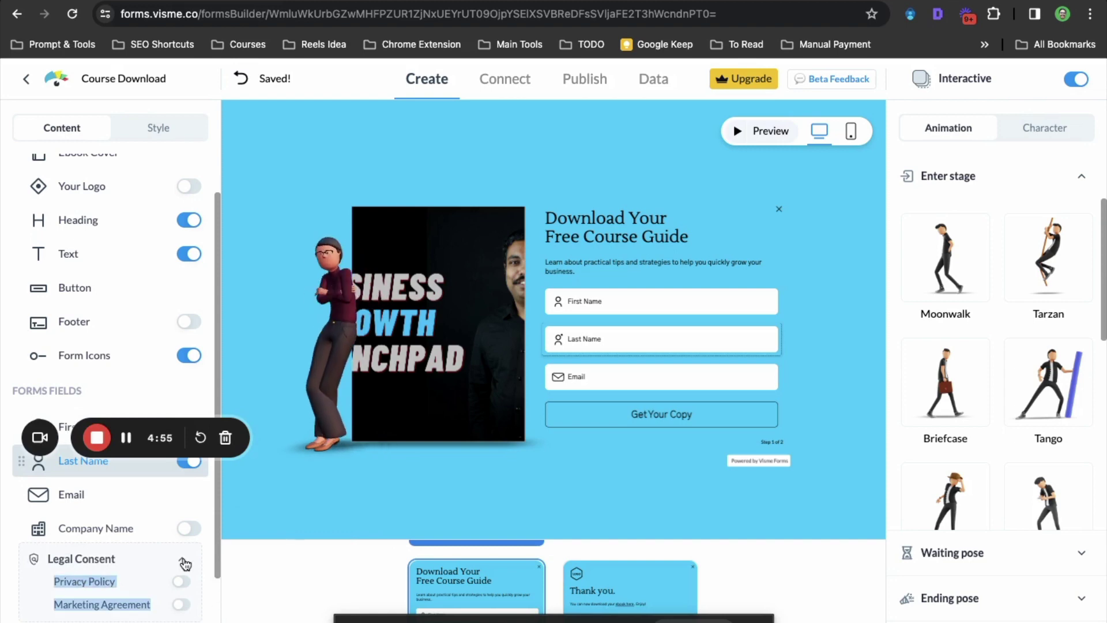
left_click_drag(79, 579, 108, 533)
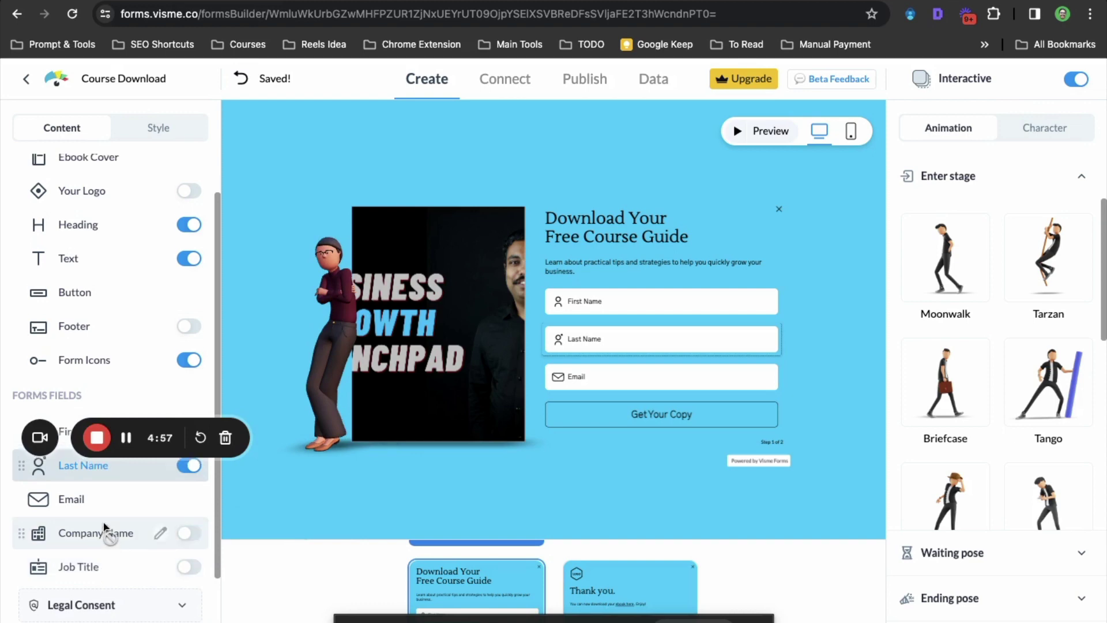
scroll(102, 522, "up", 1)
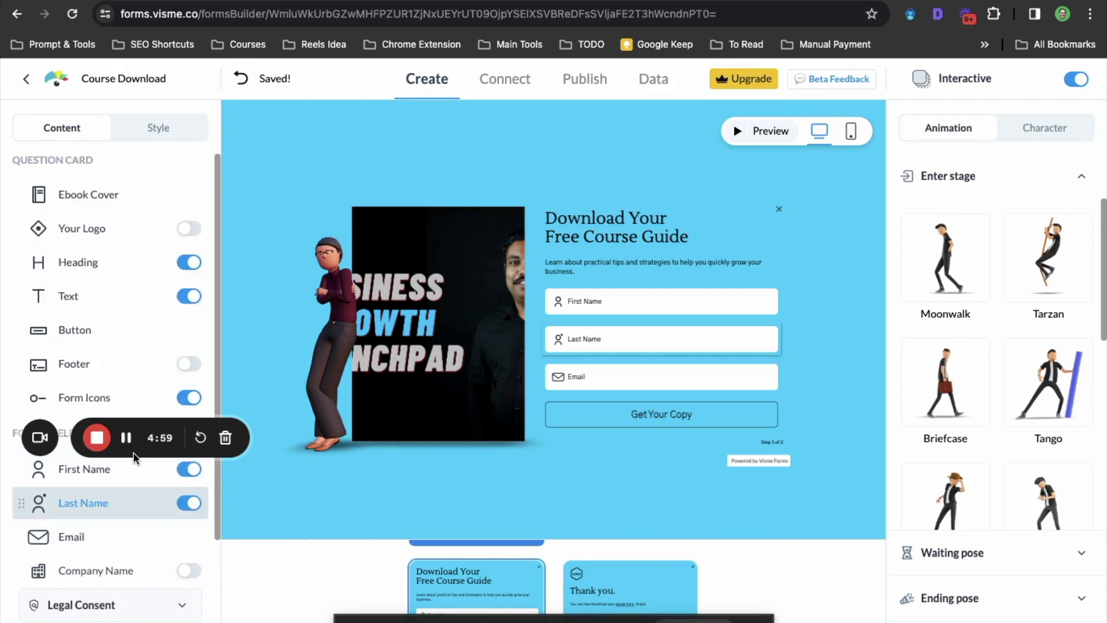
scroll(133, 457, "down", 1)
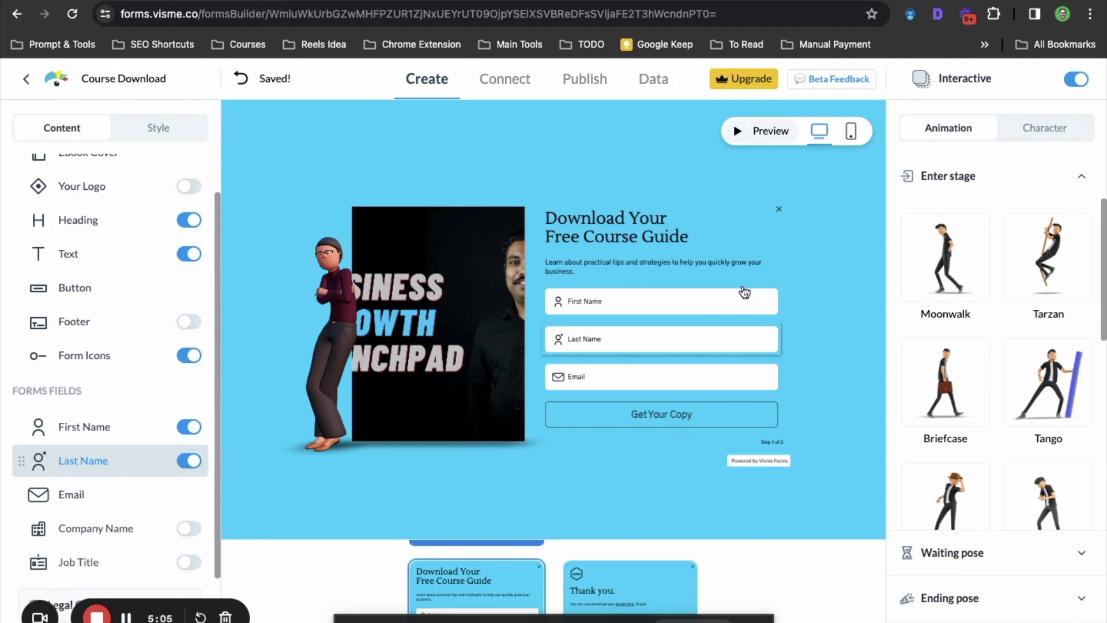
Preview the form in the mobile layout, then return to the desktop layout
left_click(851, 131)
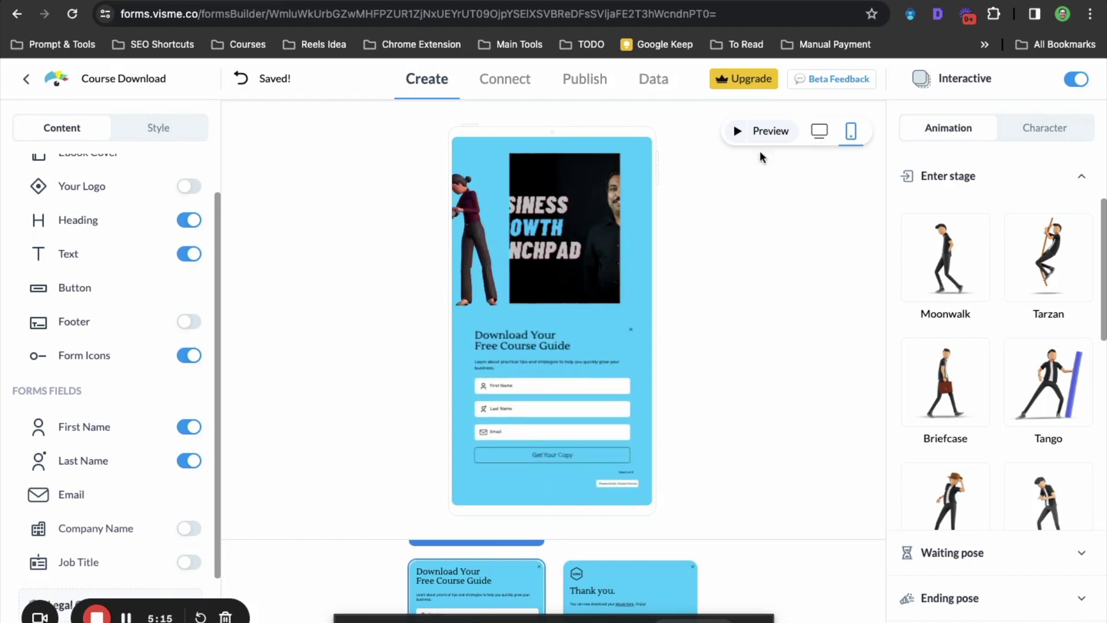
left_click(820, 131)
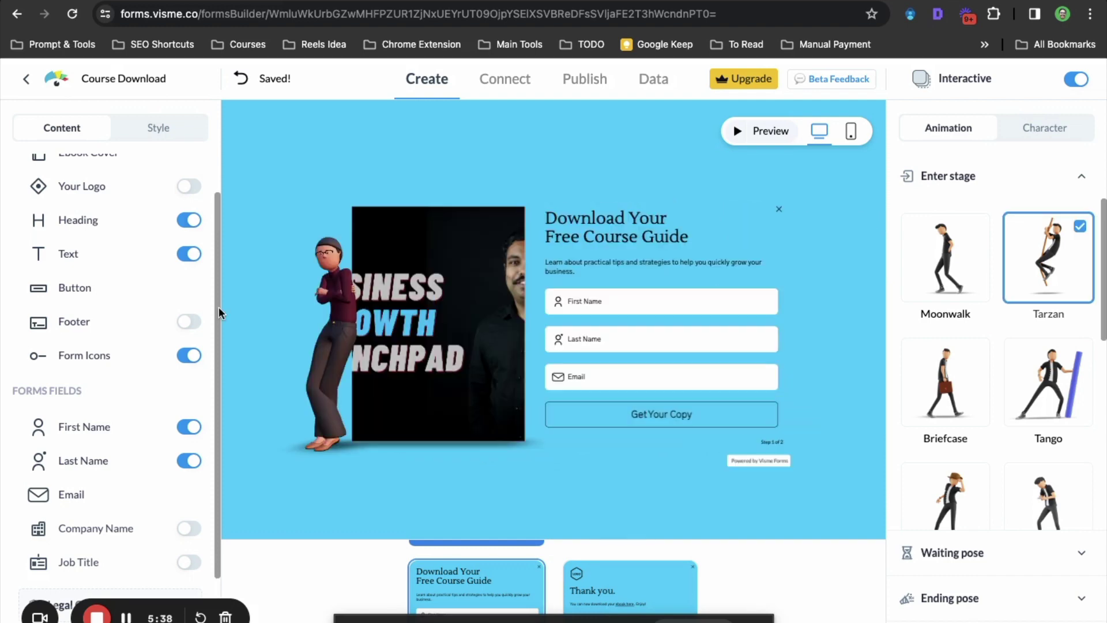
Swap the casual sunglasses avatar for the woman from the Formal character set
scroll(91, 368, "up", 1)
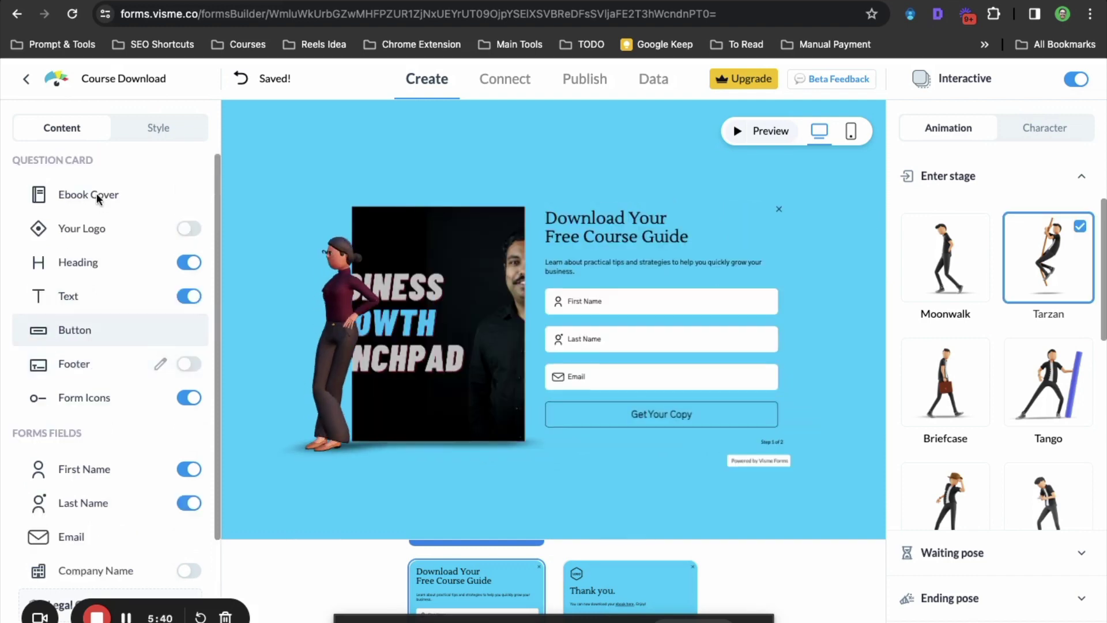
scroll(105, 403, "down", 1)
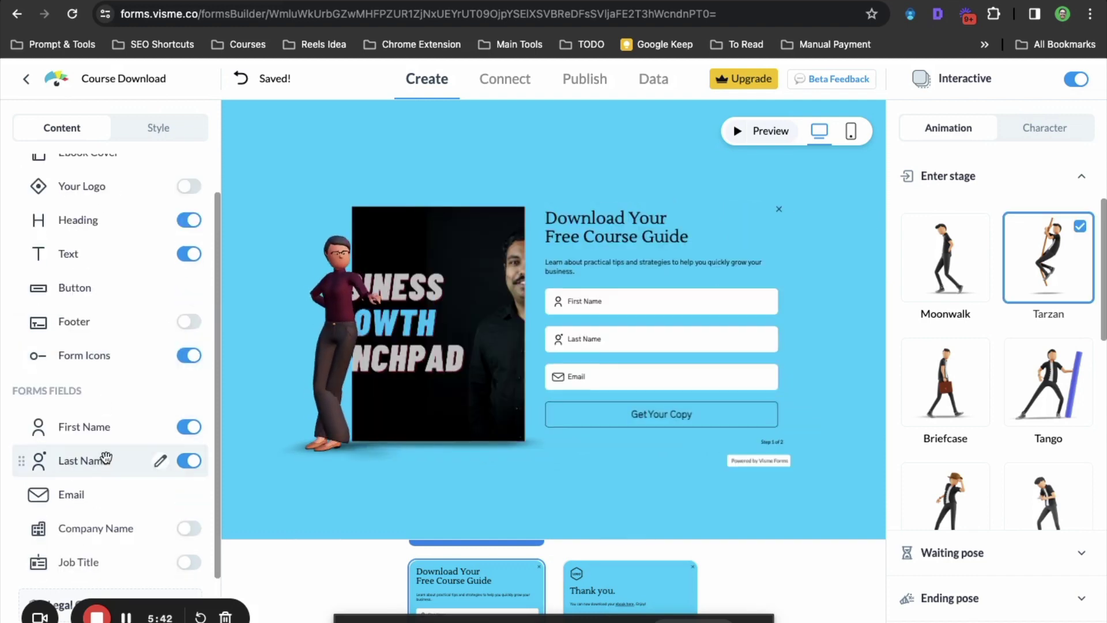
scroll(1034, 360, "down", 8)
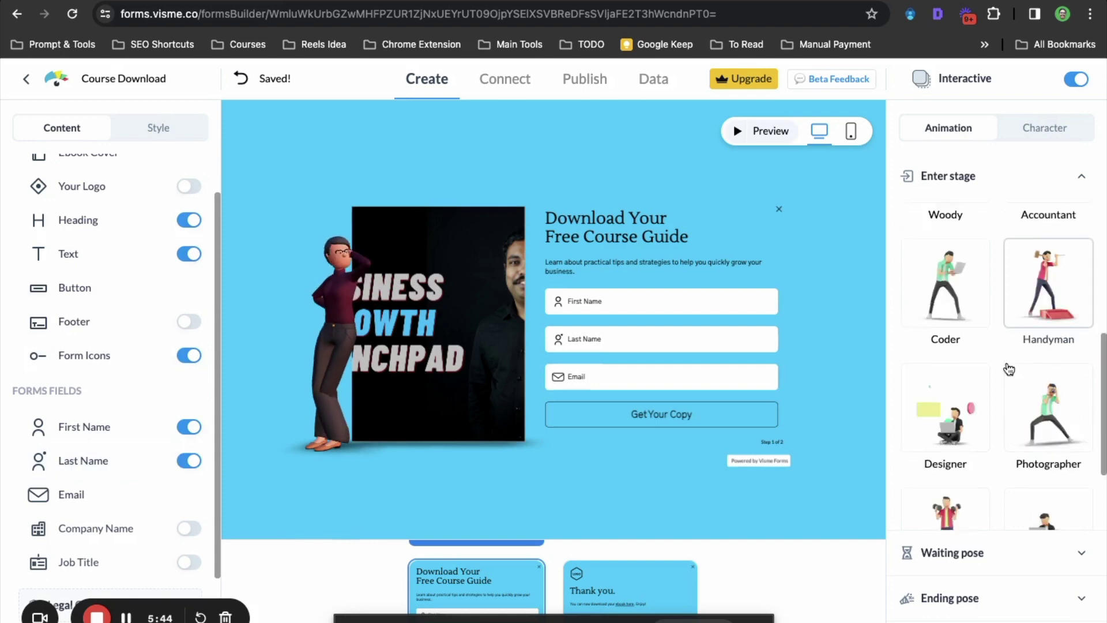
scroll(1009, 366, "up", 6)
scroll(973, 352, "up", 2)
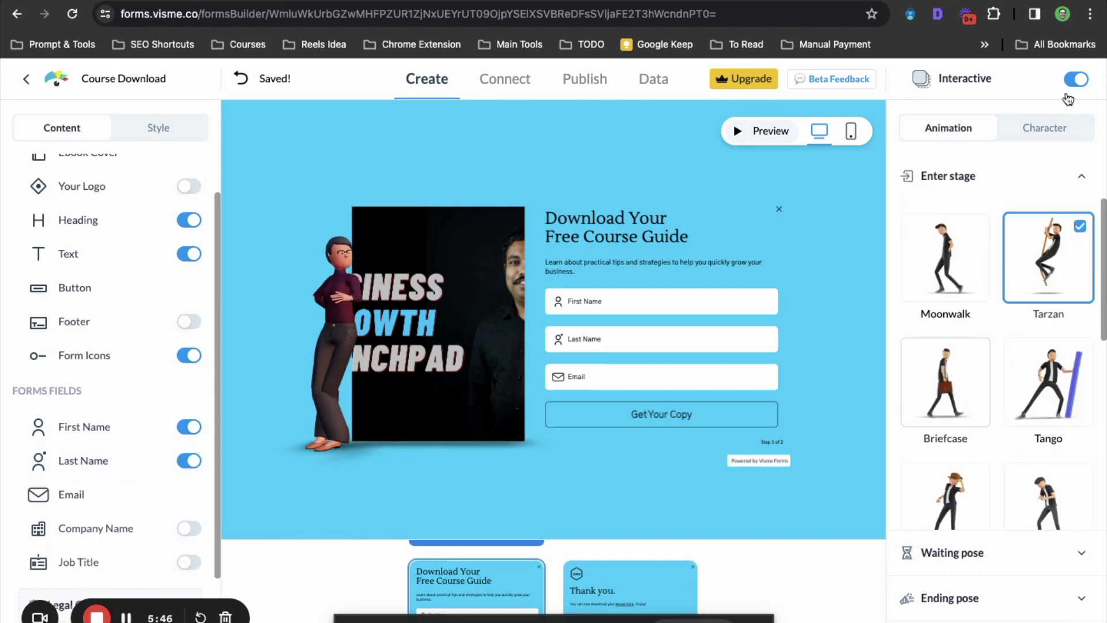
left_click(1045, 133)
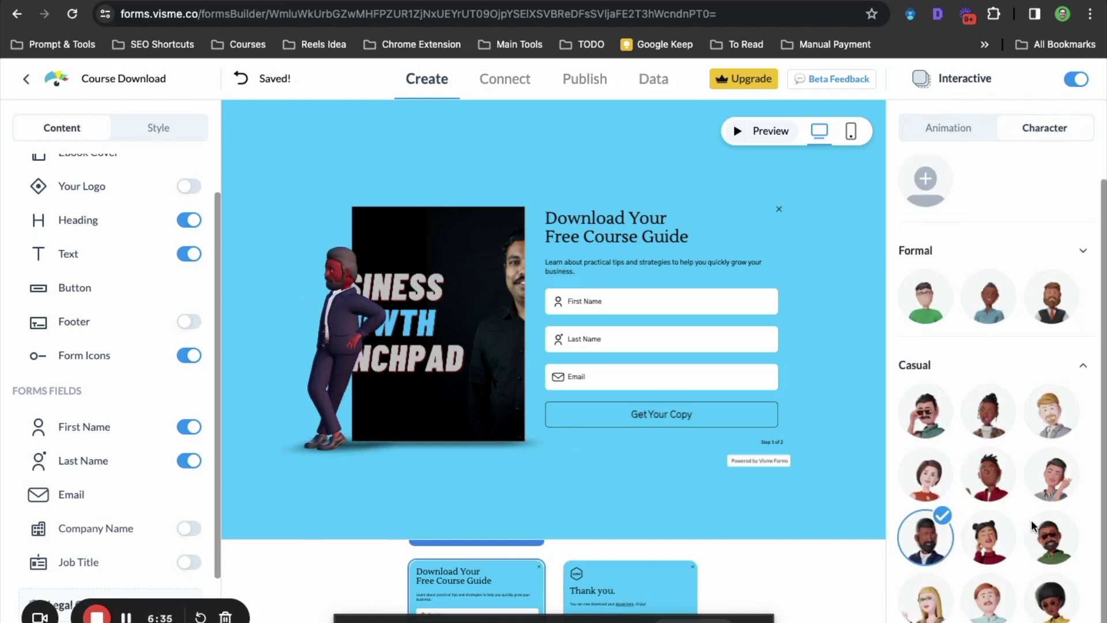
left_click(1046, 541)
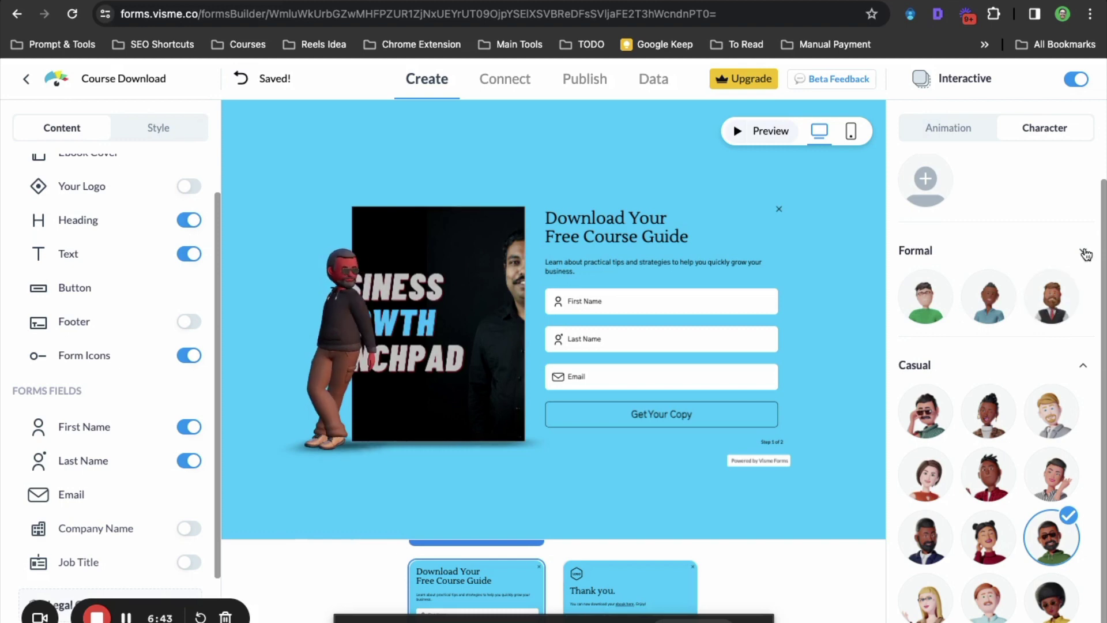
left_click(1084, 251)
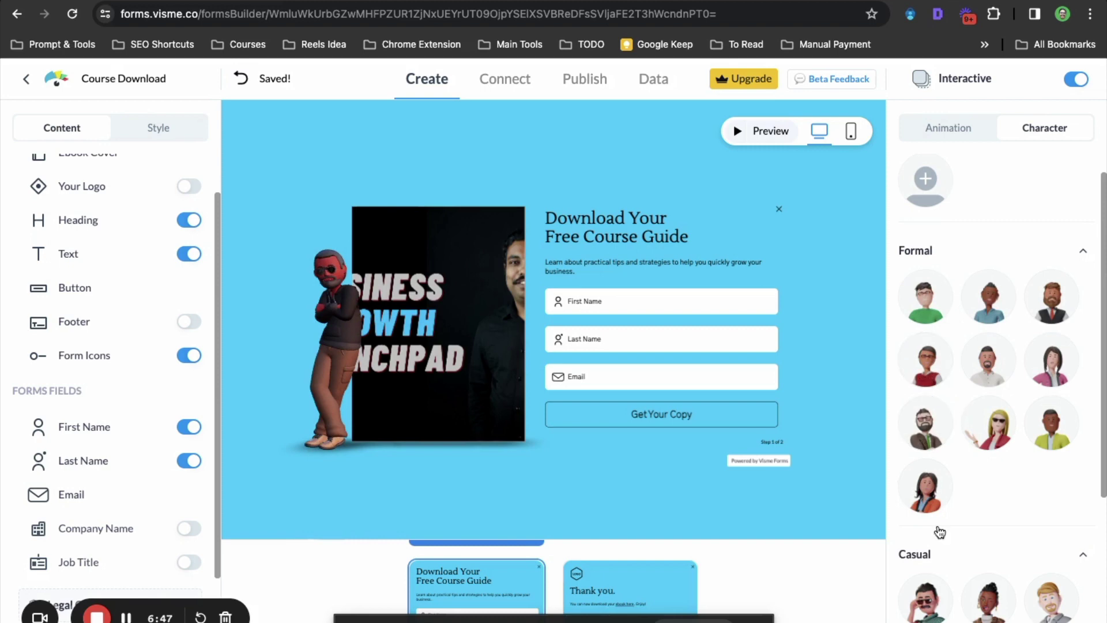
left_click(925, 487)
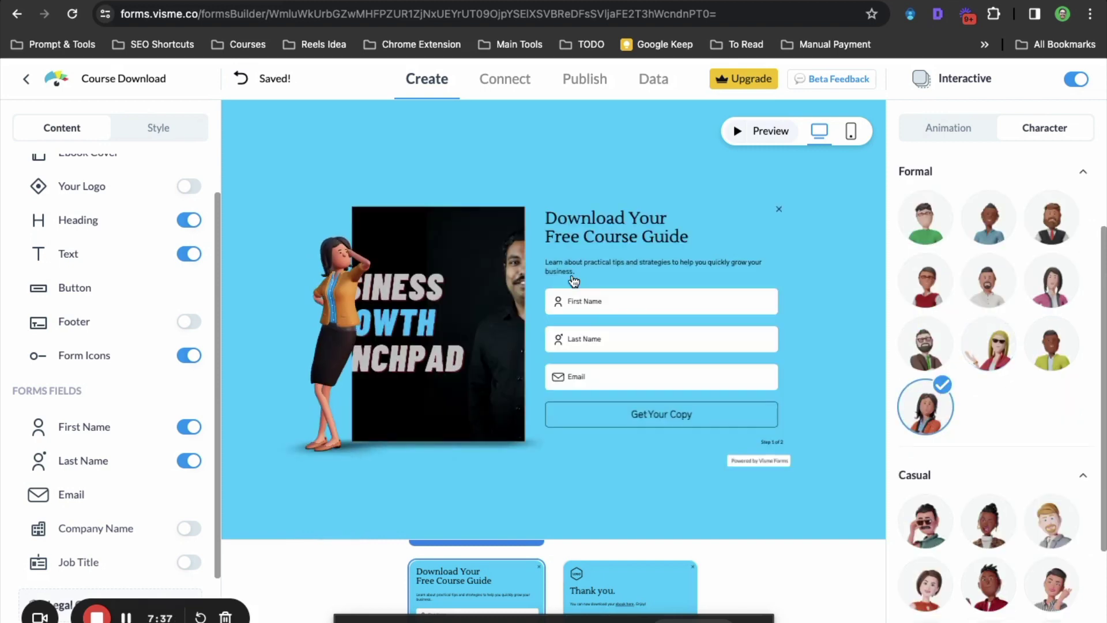
left_click(951, 132)
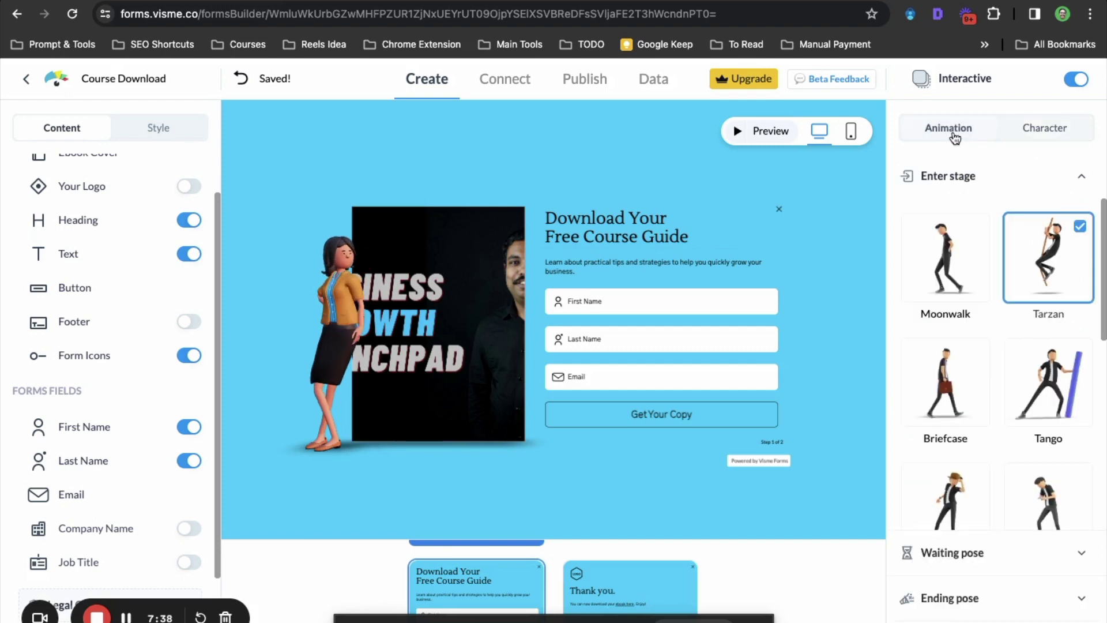
Set the Creator entrance animation, switch to the first green-sweater Formal character, and open Connect
scroll(985, 449, "down", 10)
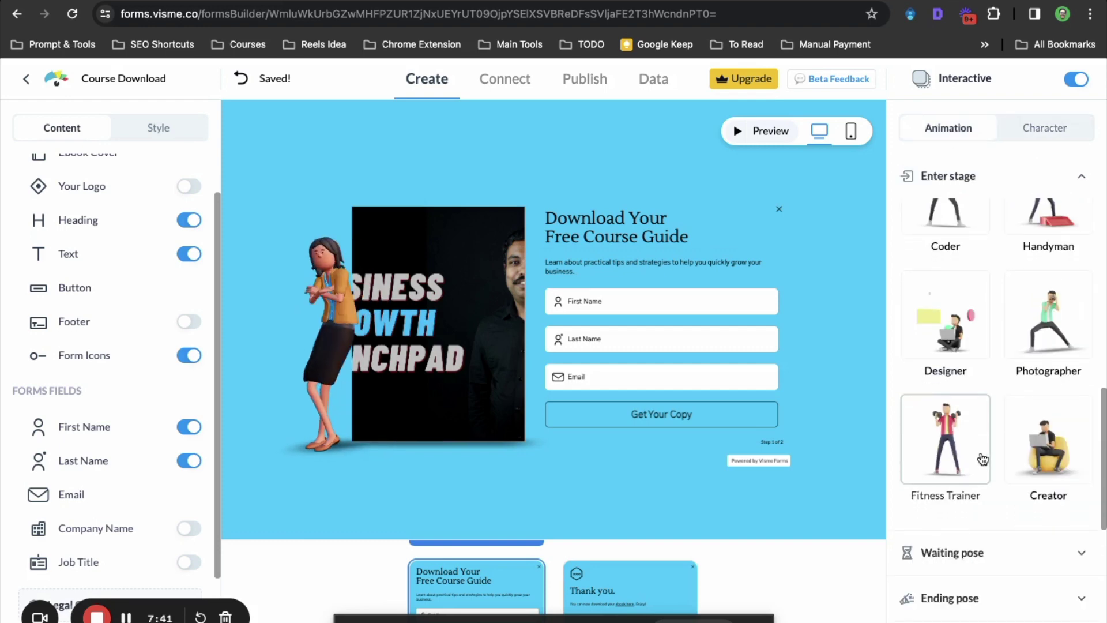
left_click(1048, 444)
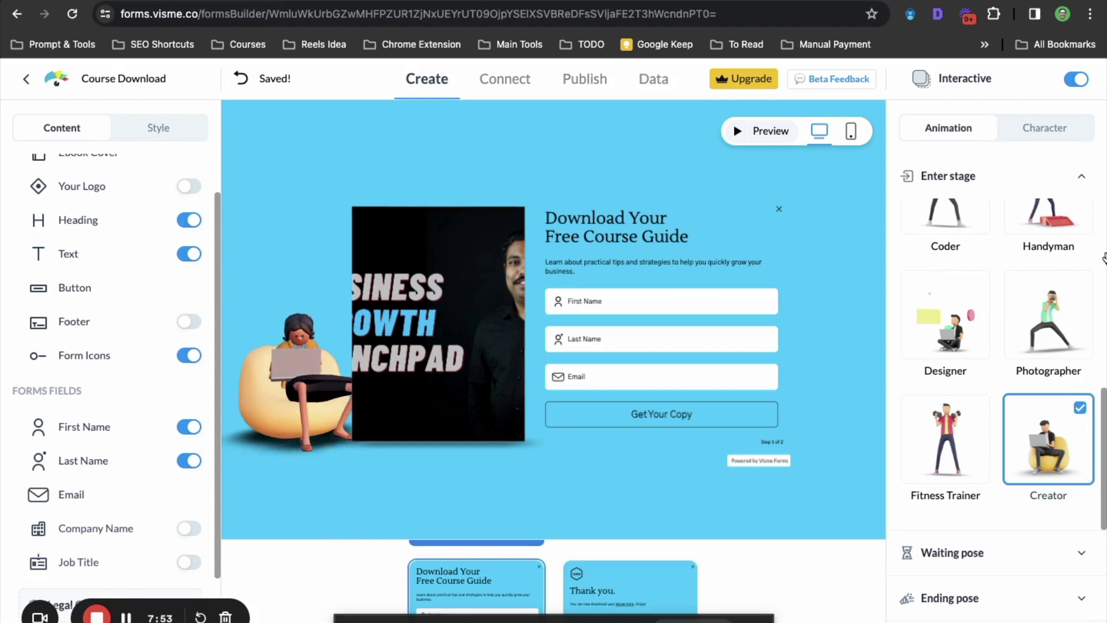
scroll(988, 331, "up", 6)
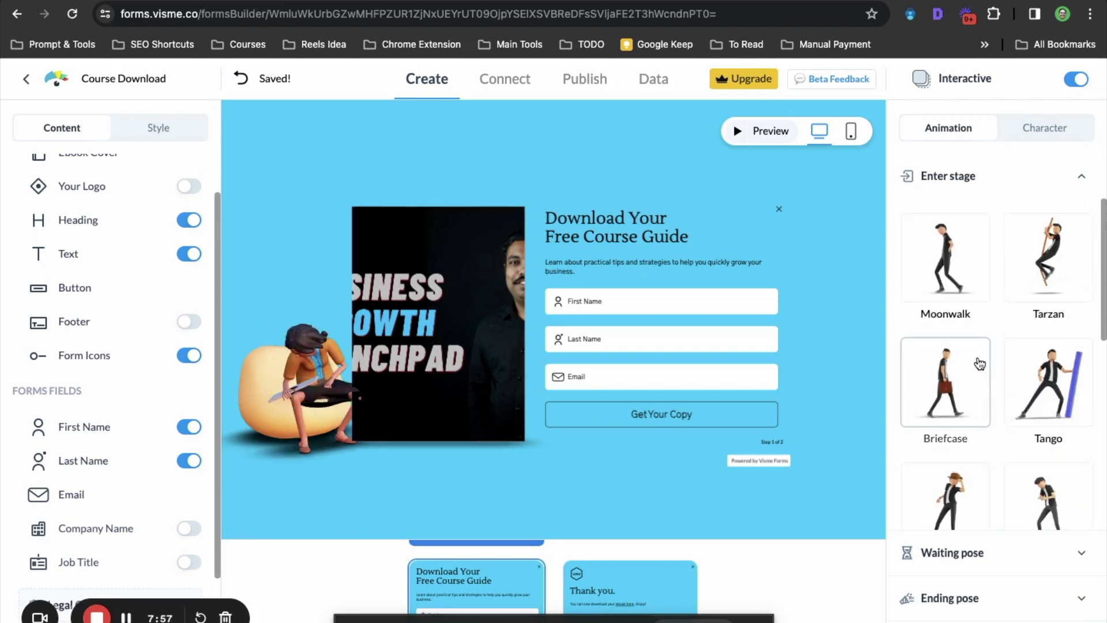
left_click(1044, 130)
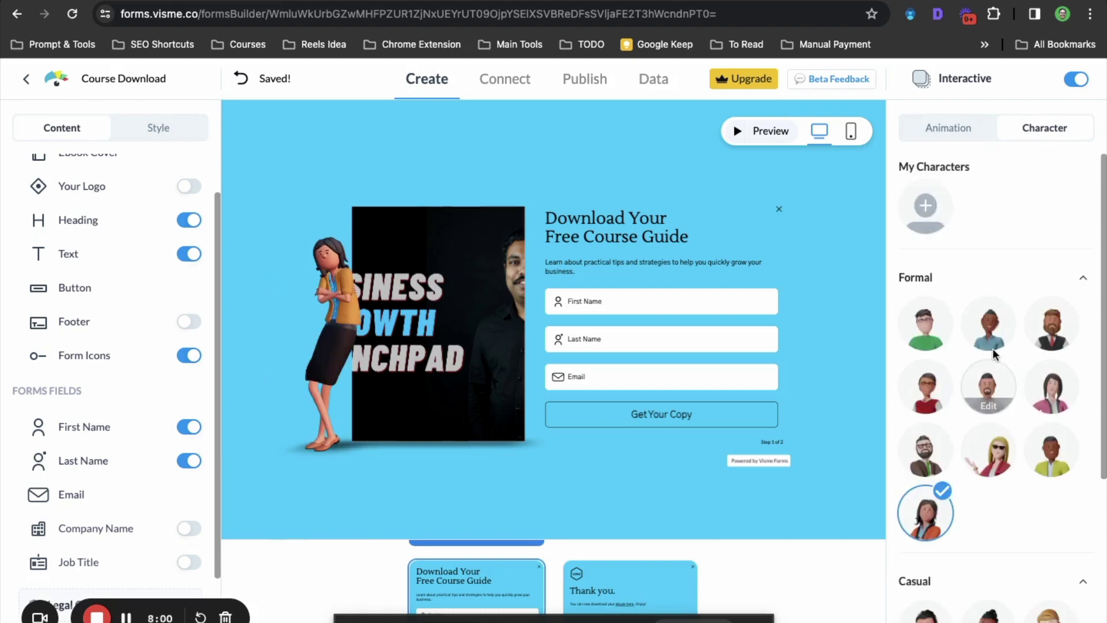
left_click(932, 327)
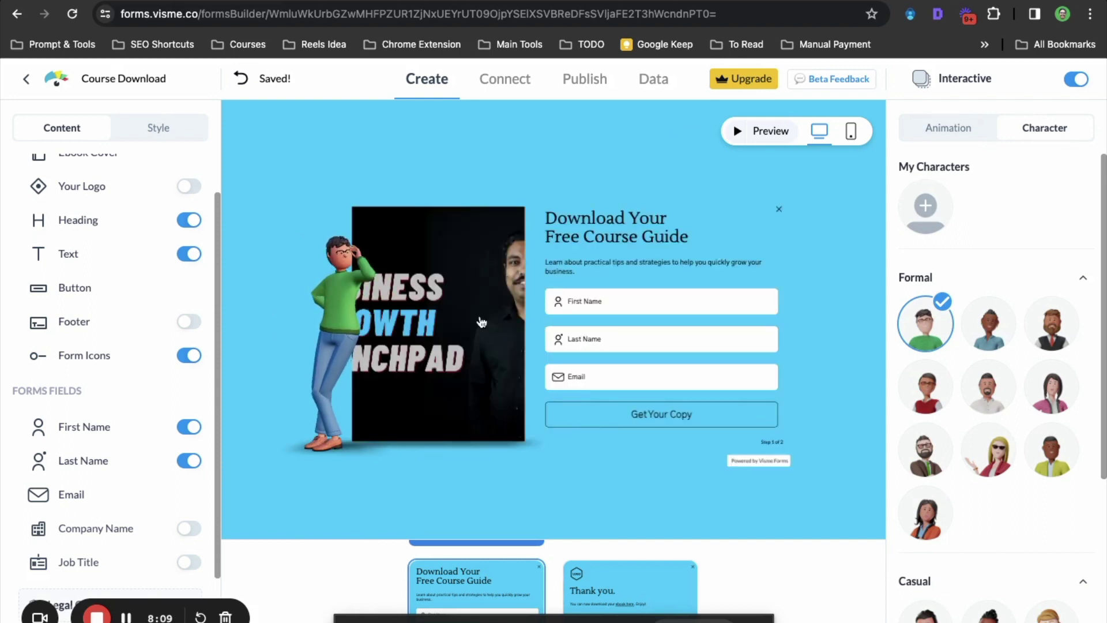
left_click(511, 82)
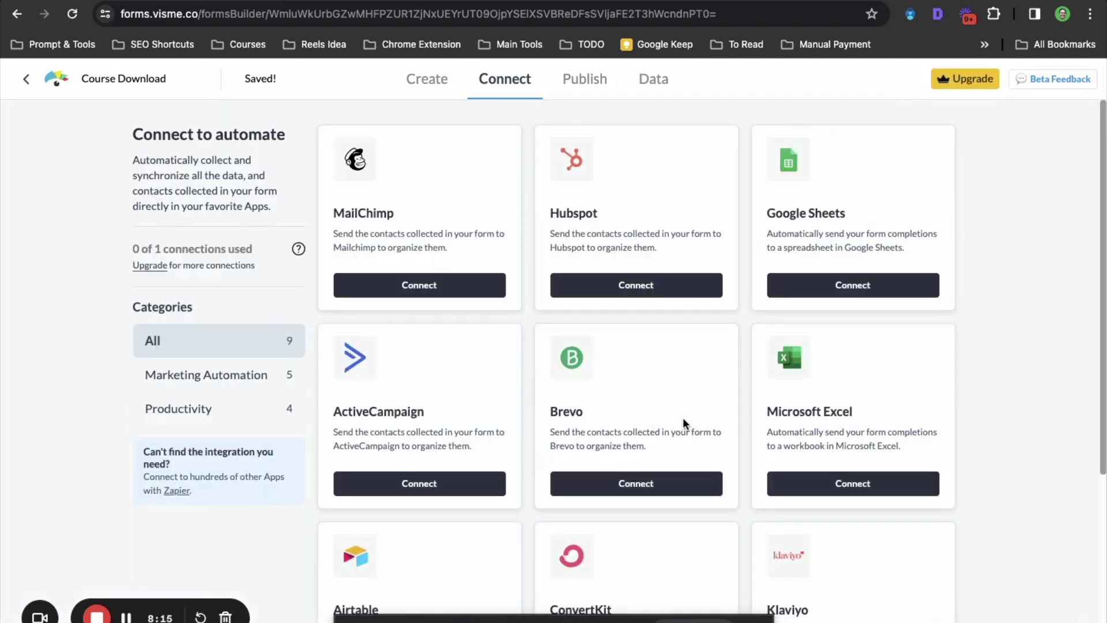
Start the Google Sheets connection and sign in with the chosen Google account
scroll(676, 440, "down", 5)
scroll(676, 440, "up", 5)
scroll(628, 427, "down", 4)
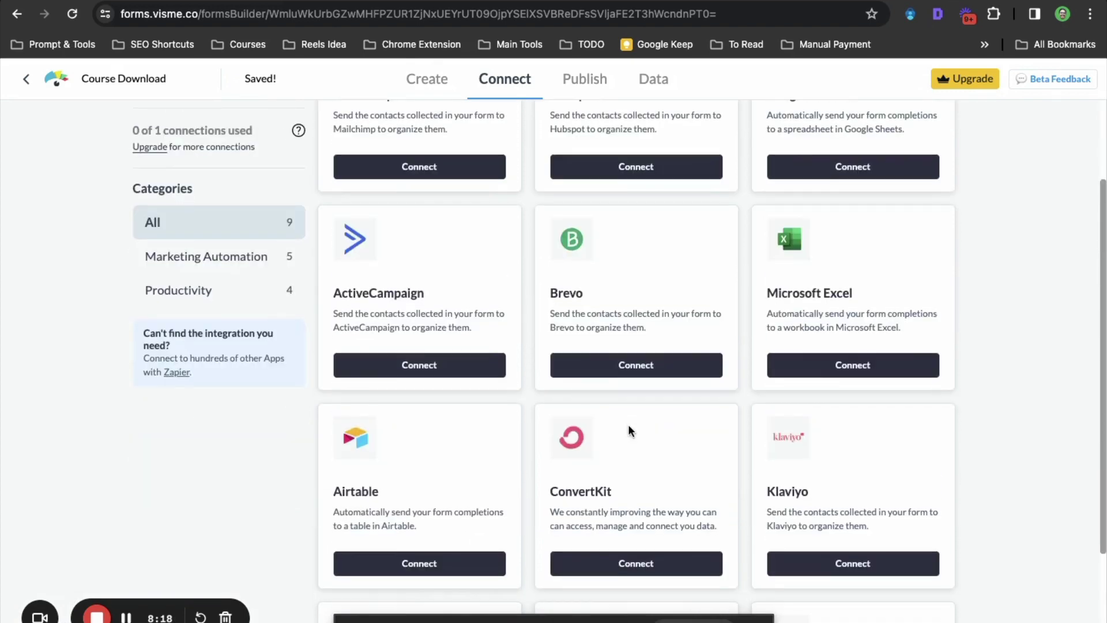
scroll(628, 427, "down", 1)
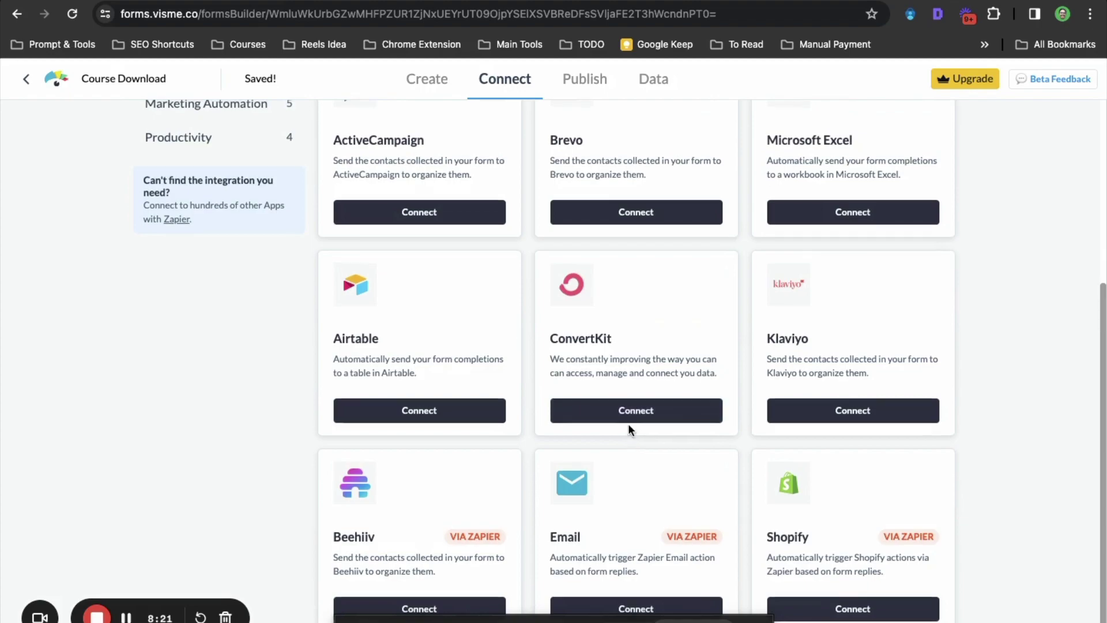
scroll(630, 429, "up", 2)
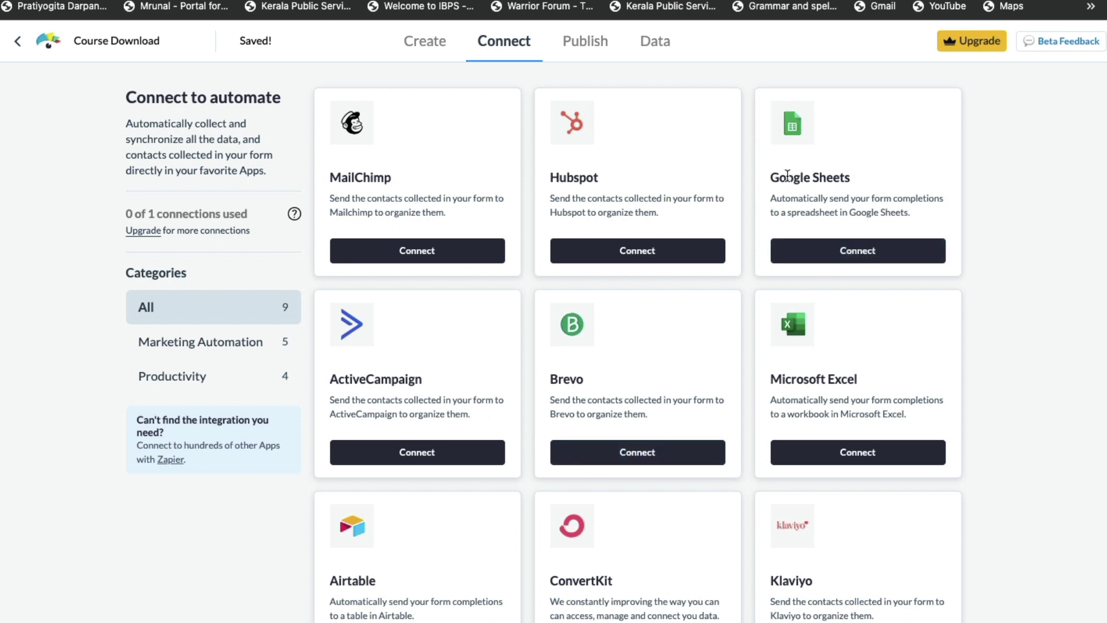
left_click(850, 260)
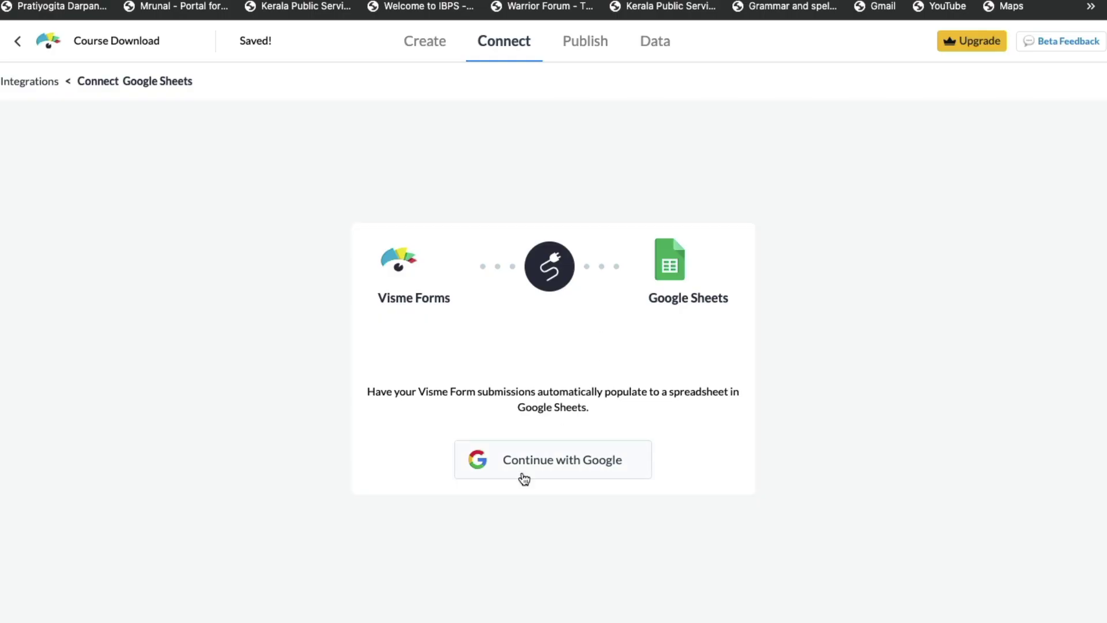
left_click(523, 475)
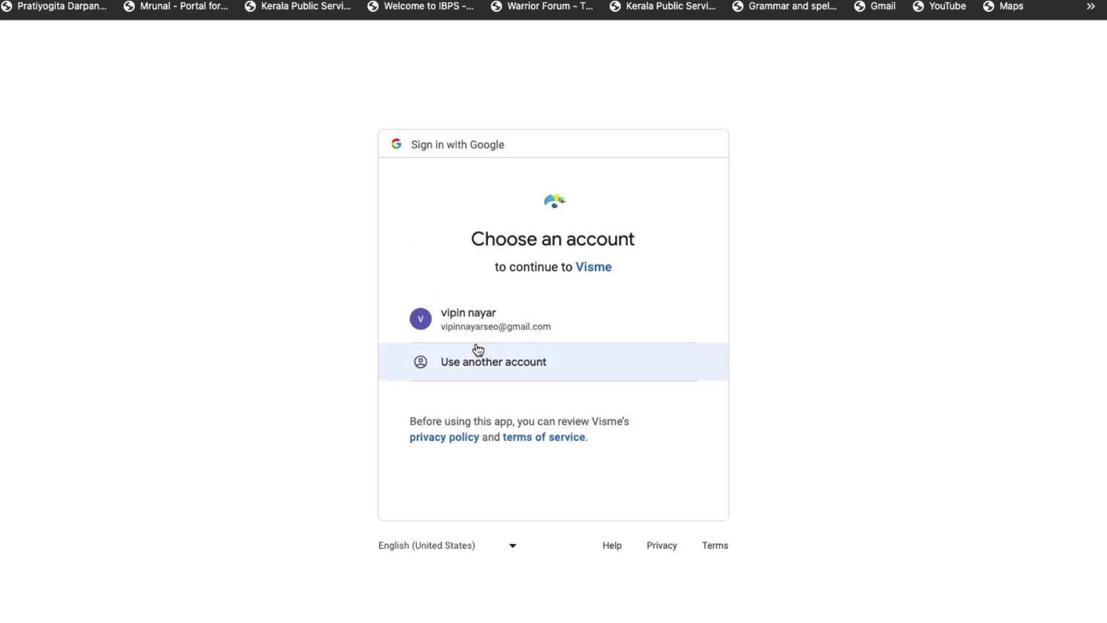
left_click(478, 320)
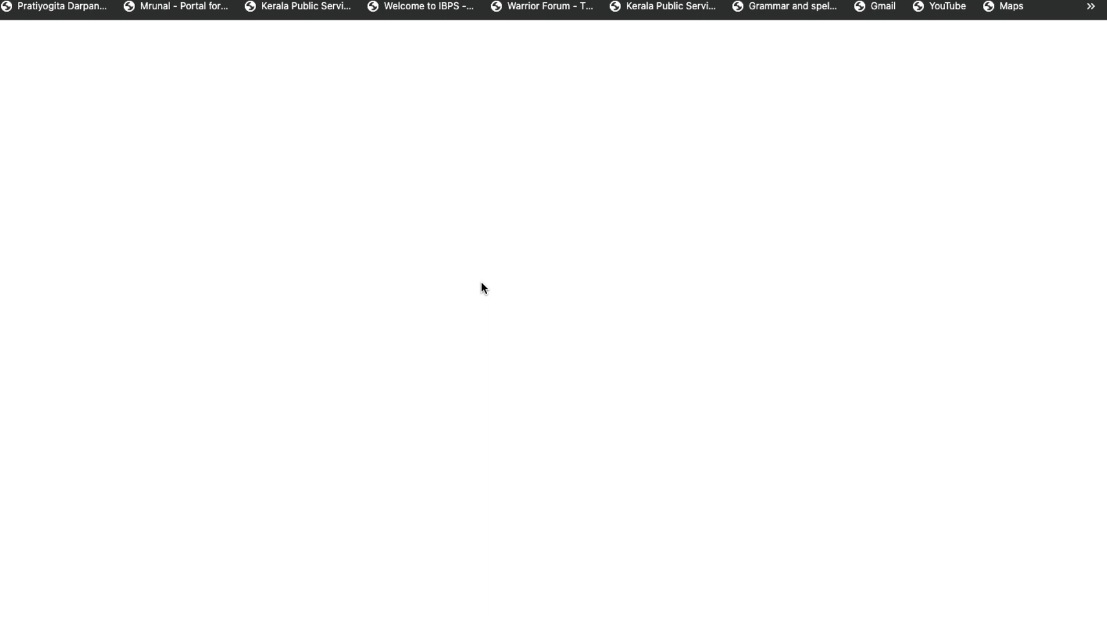
Grant Visme all requested Google Drive and Sheets permissions
left_click(427, 295)
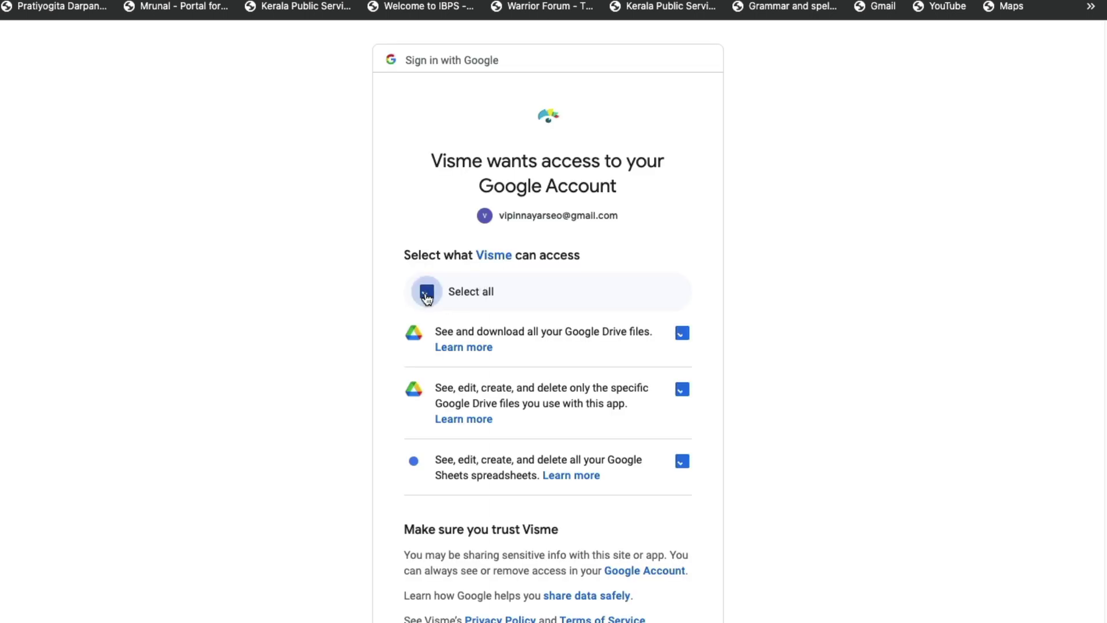
scroll(632, 568, "down", 3)
left_click(620, 523)
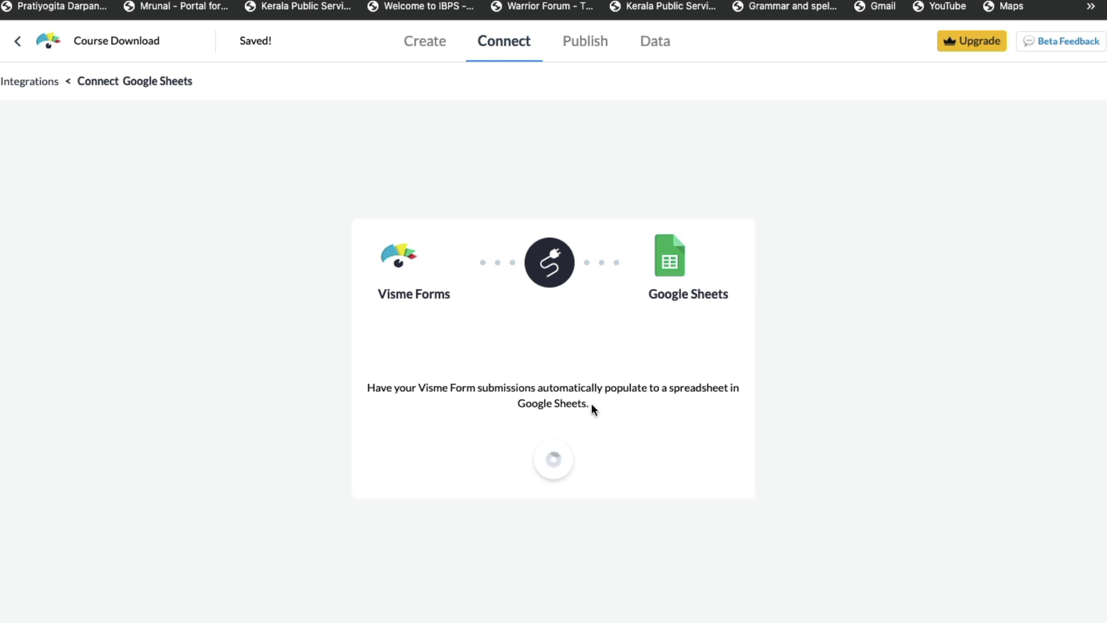
Link the form to the 'visme leads' spreadsheet's Visme forms worksheet and confirm the connection
left_click(444, 350)
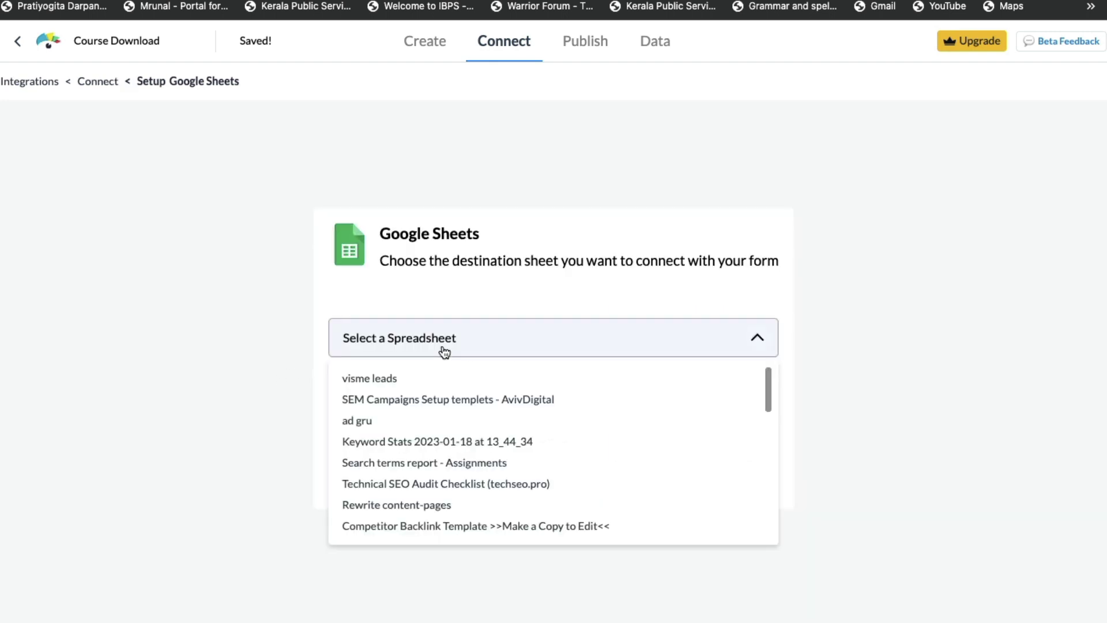
left_click(366, 380)
left_click(396, 416)
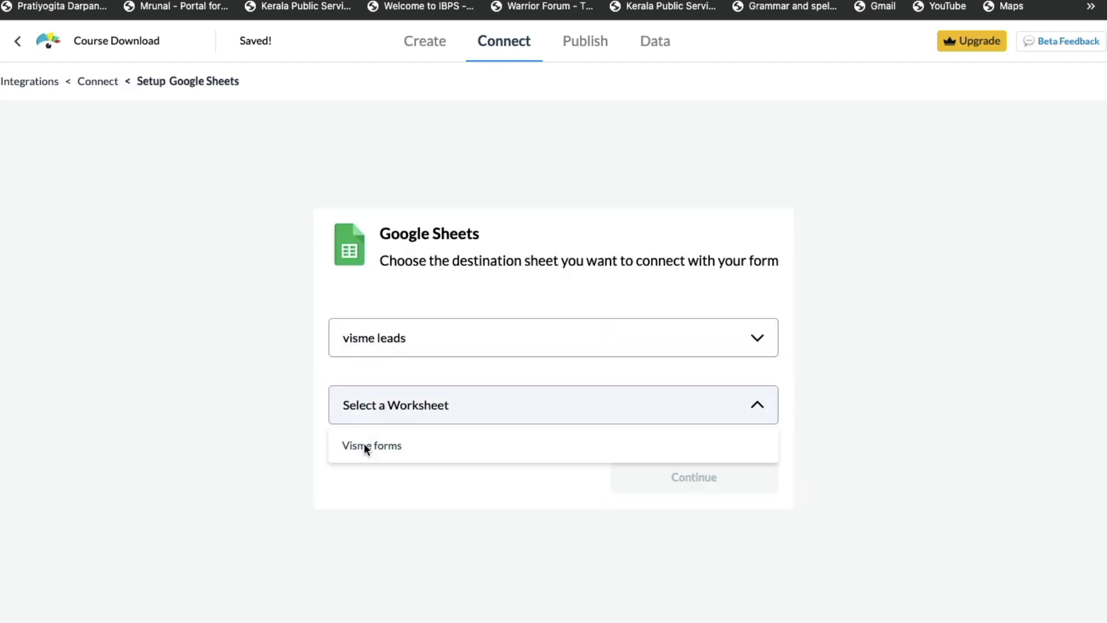
left_click(367, 455)
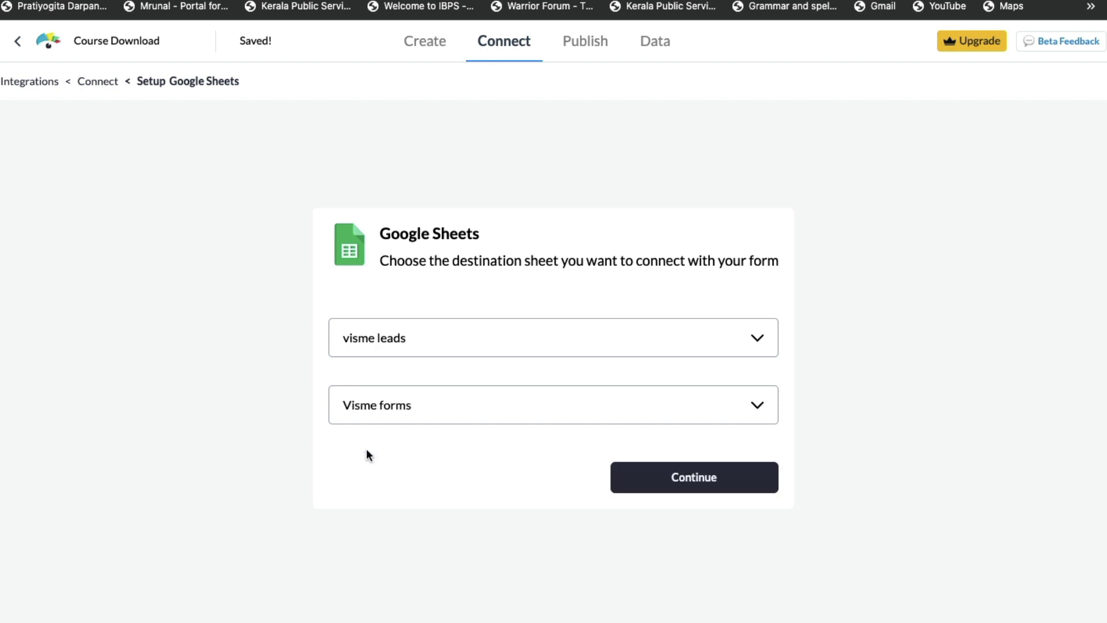
left_click(688, 483)
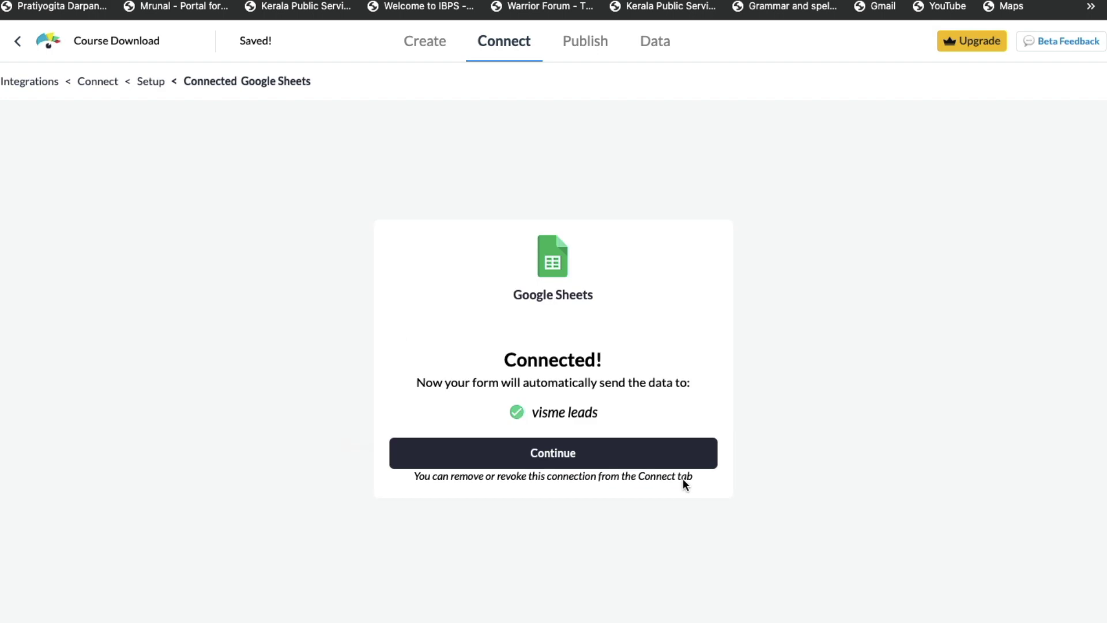
left_click(559, 460)
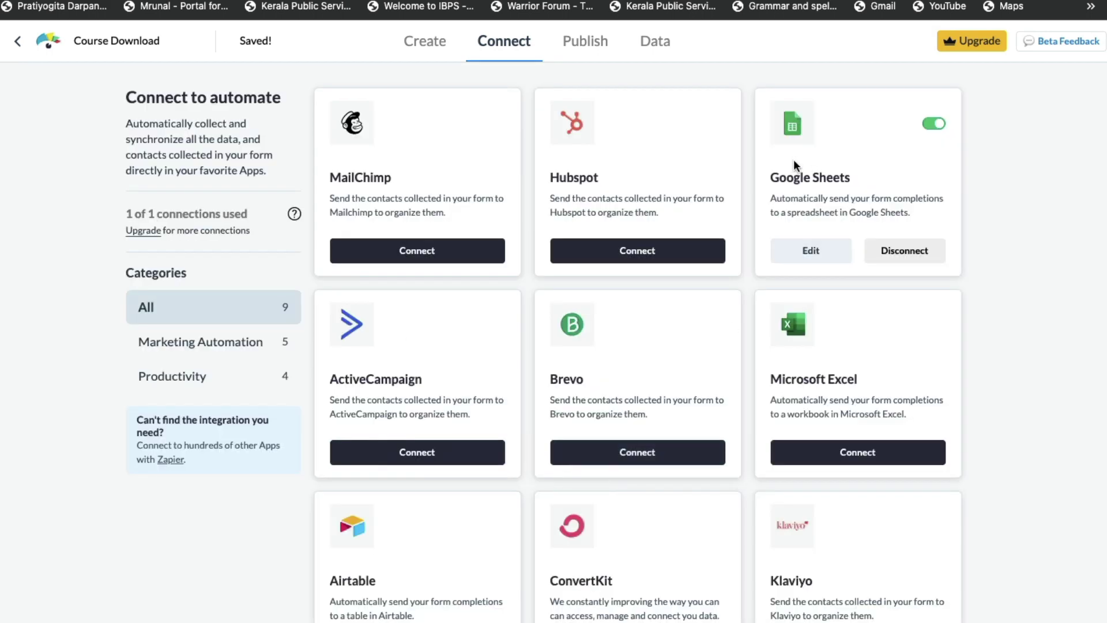
left_click(588, 43)
Open the live form from its share link, submit a test name and e-mail, and open the course link
left_click(207, 243)
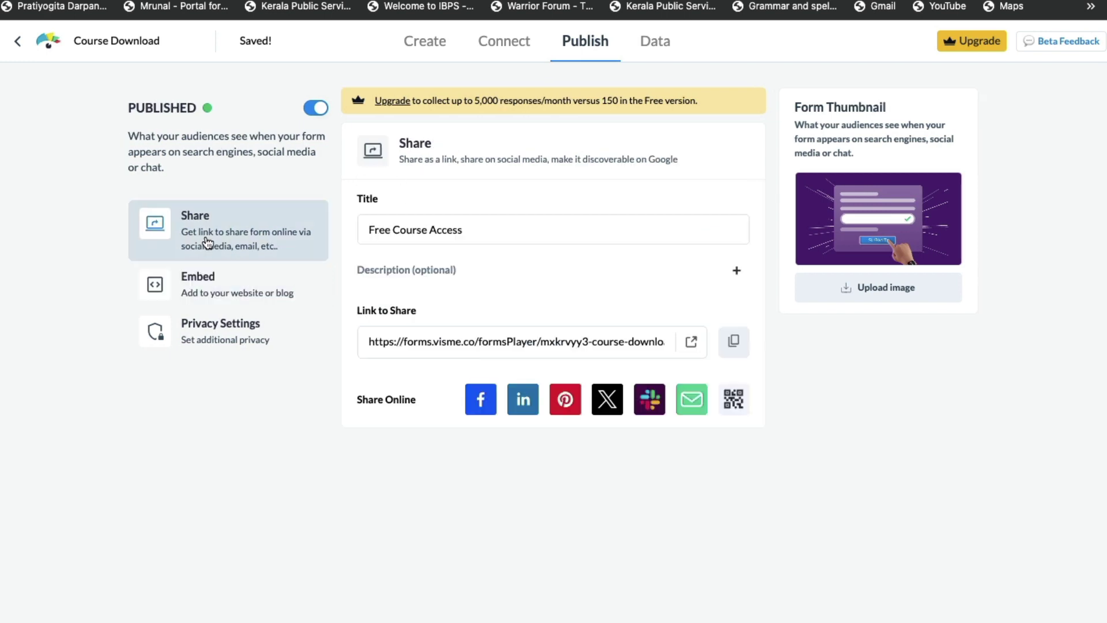
left_click(692, 344)
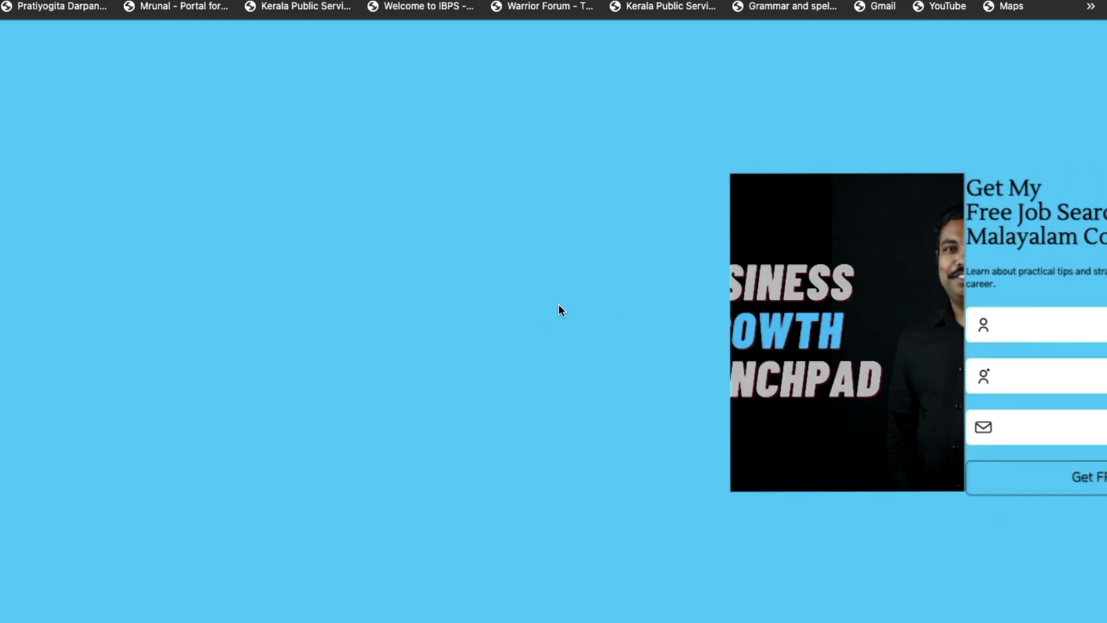
left_click(636, 311)
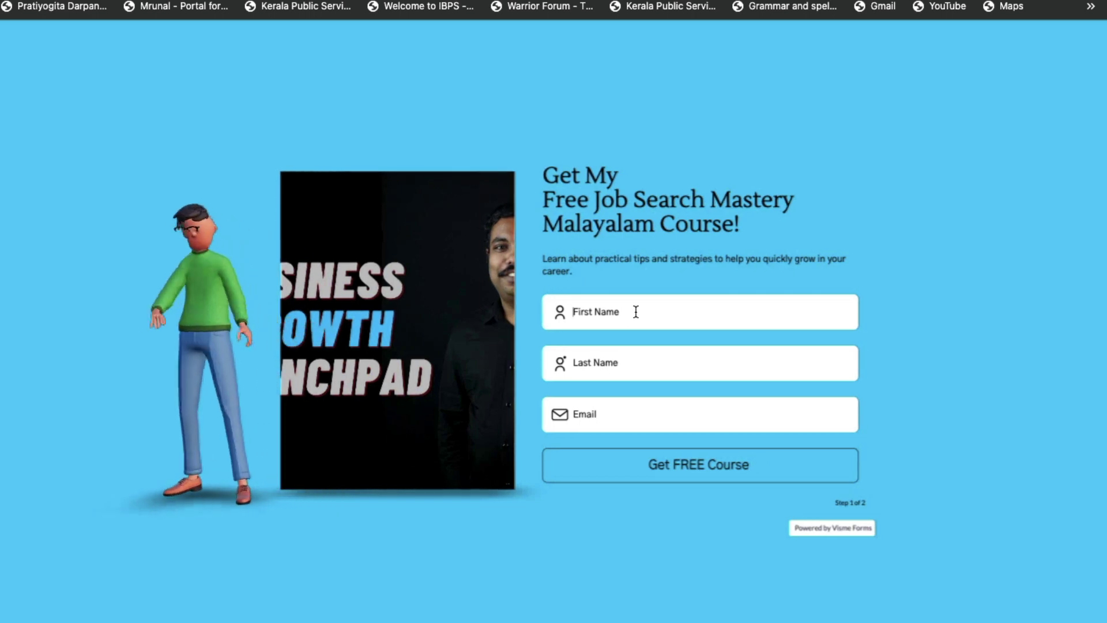
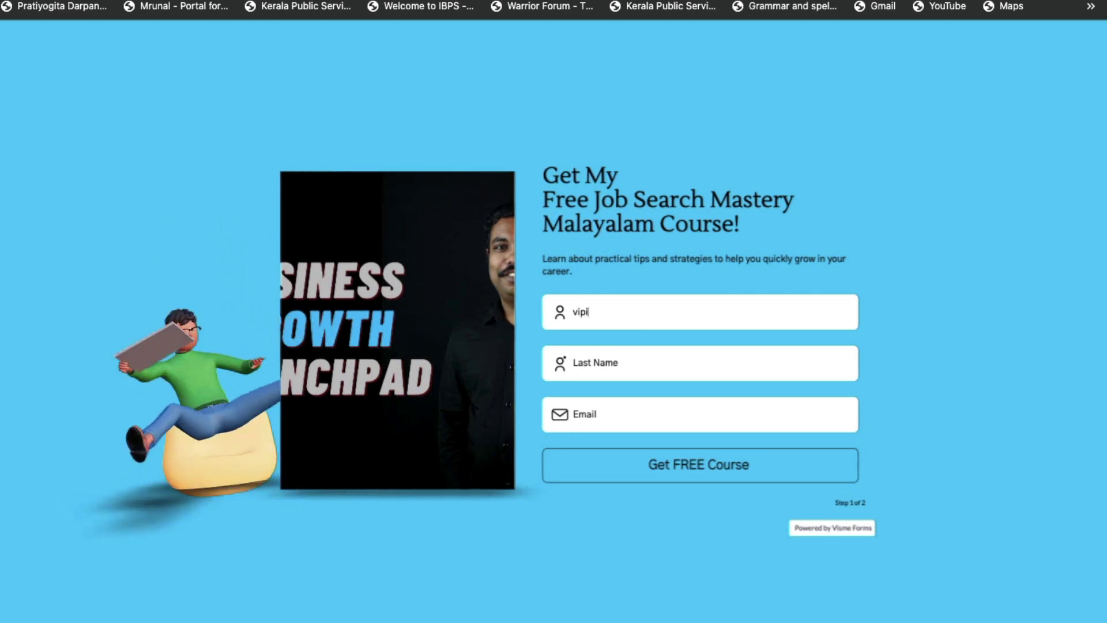
key("Tab")
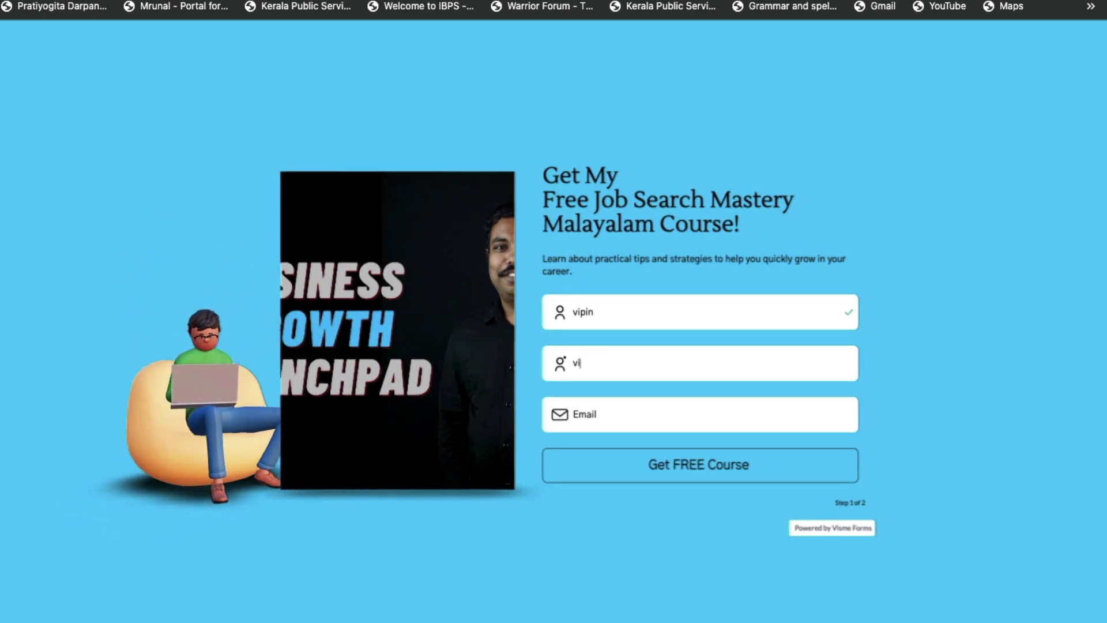
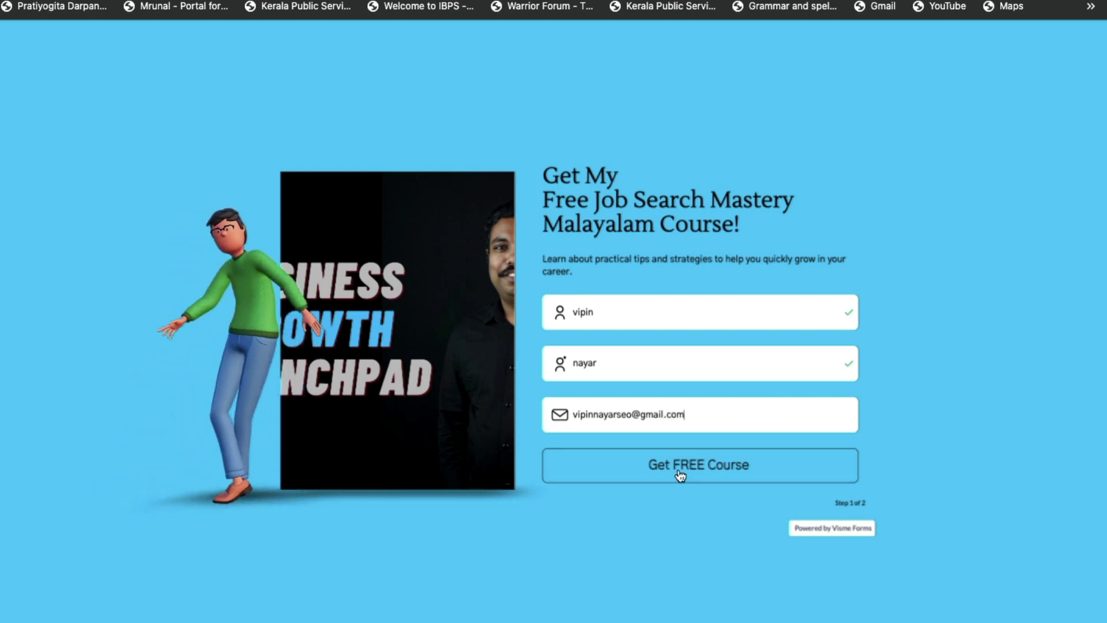
left_click(680, 474)
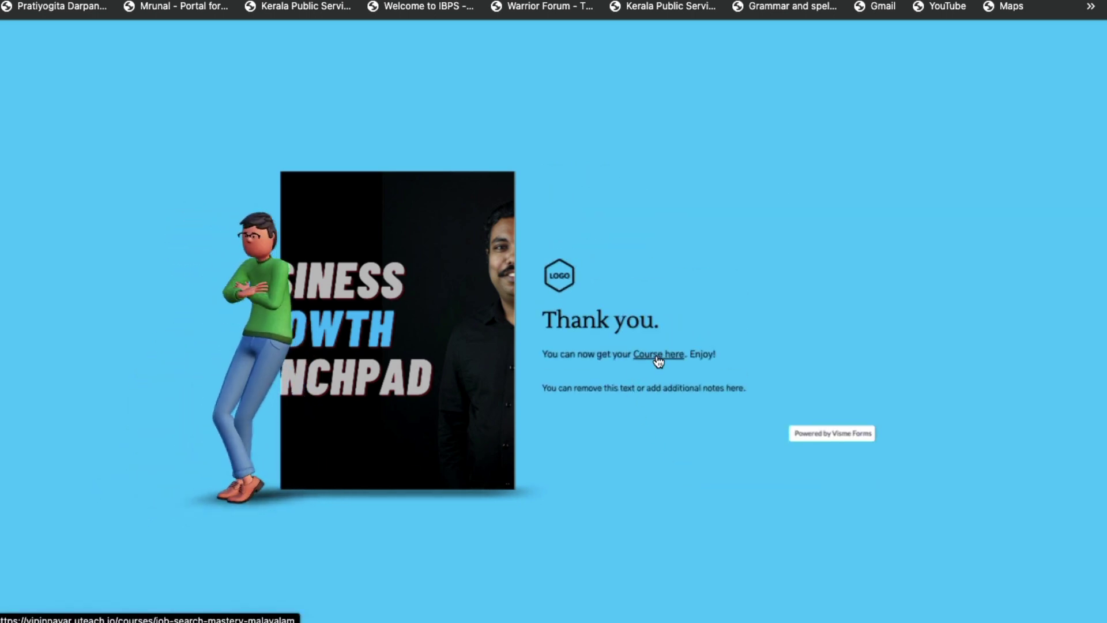
left_click(657, 358)
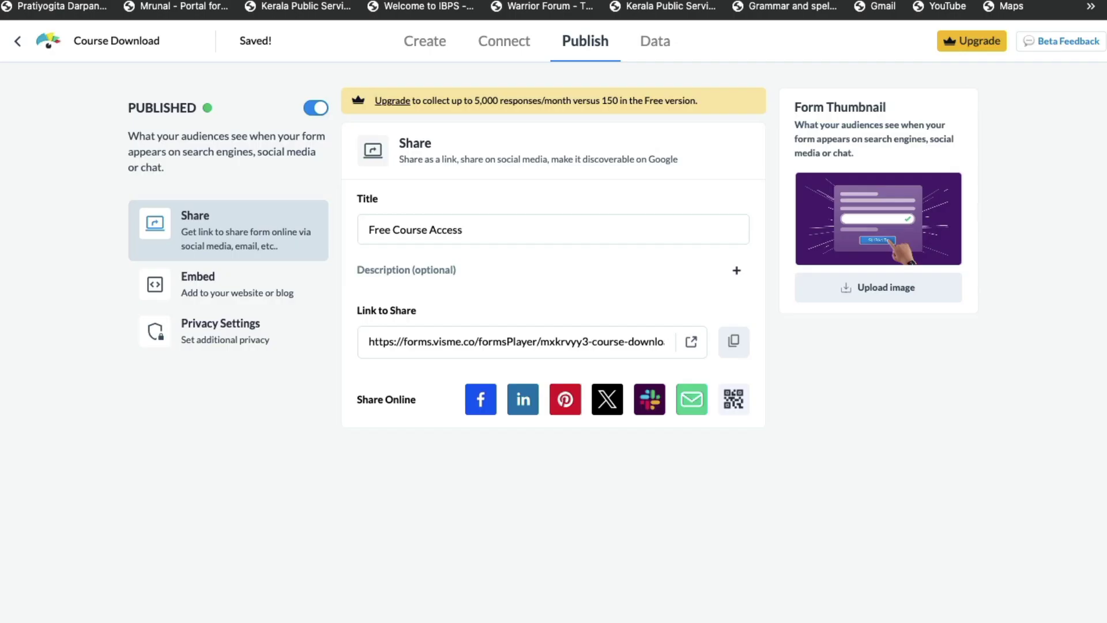
Compare the PopUp, Between Content and Sidebar embed styles, settling on the Sidebar embed code
left_click(223, 285)
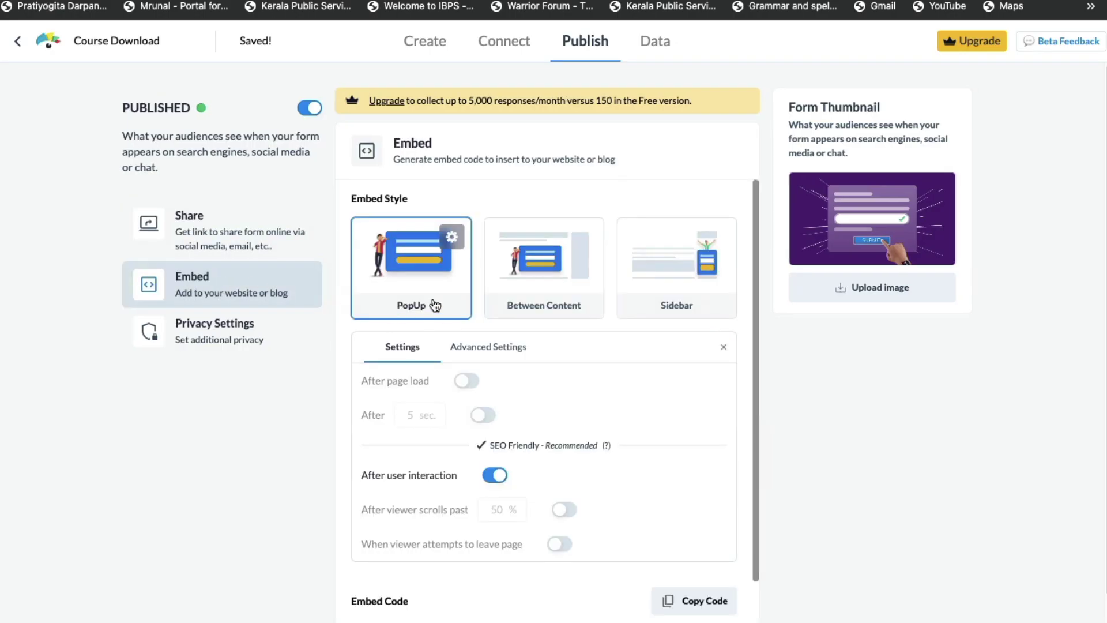
left_click(554, 297)
left_click(655, 282)
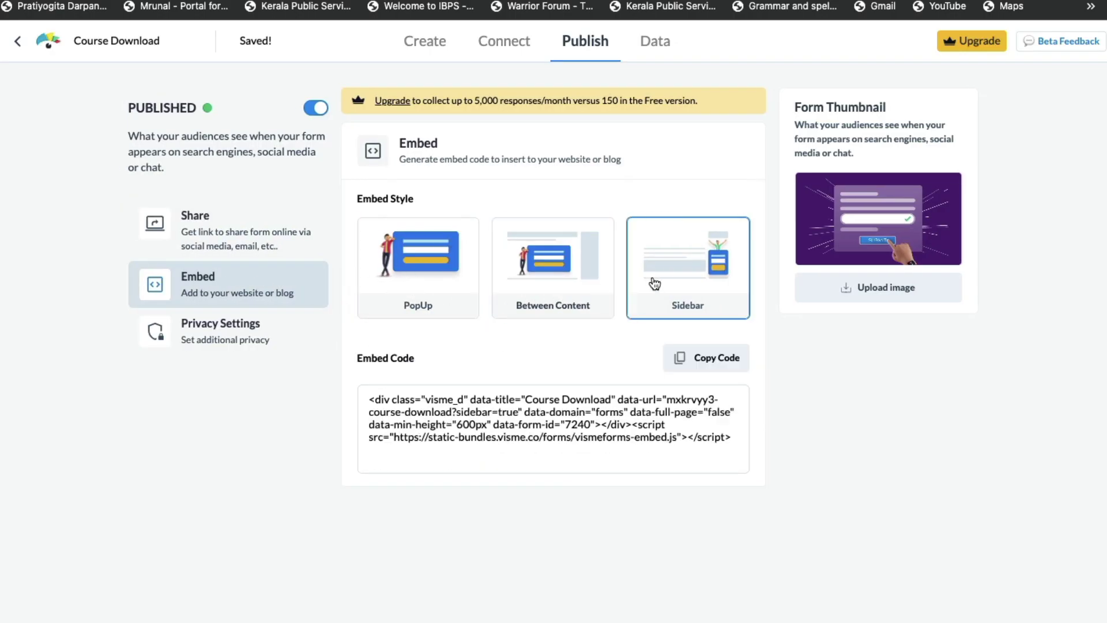
left_click(438, 291)
left_click(556, 292)
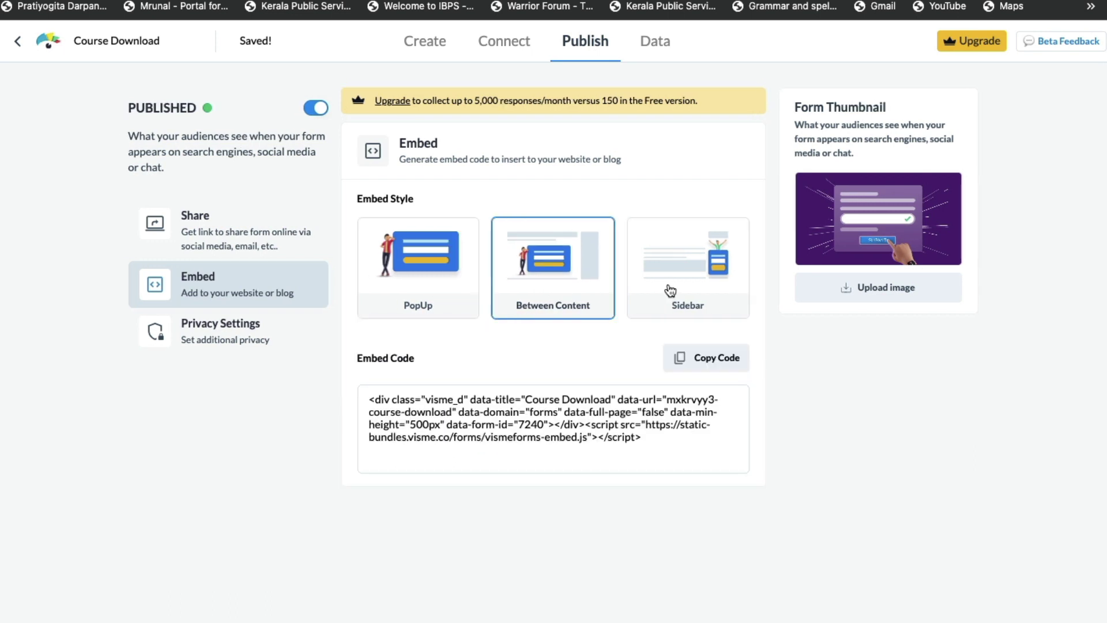
left_click(667, 289)
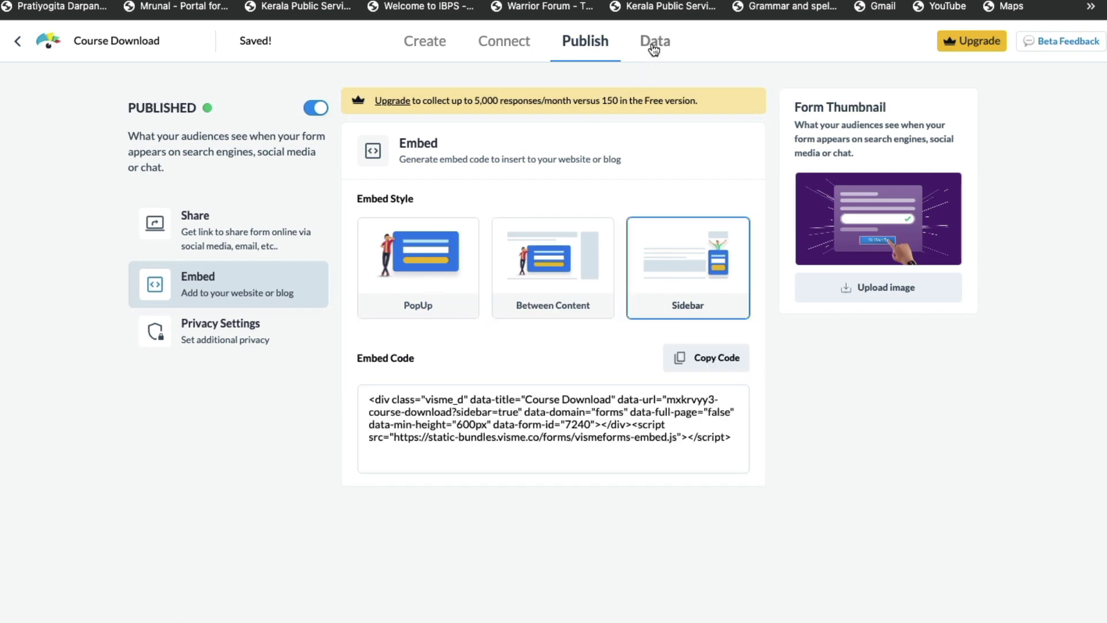
left_click(654, 46)
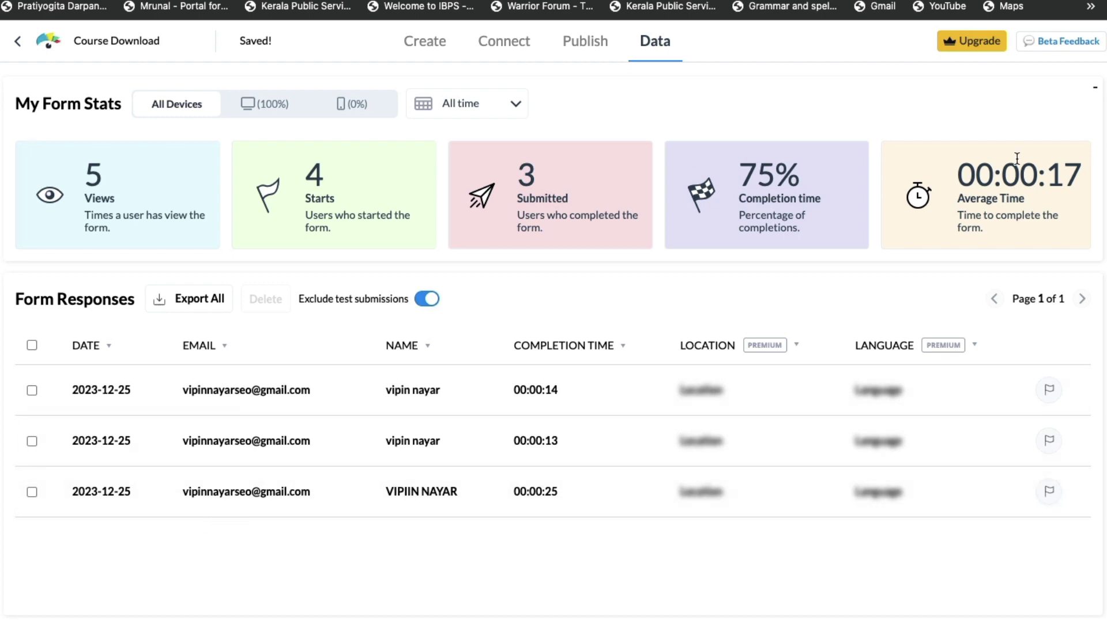
On the Publish page, highlight the free and 5,000 responses/month limits, then open the Upgrade offer
left_click(575, 45)
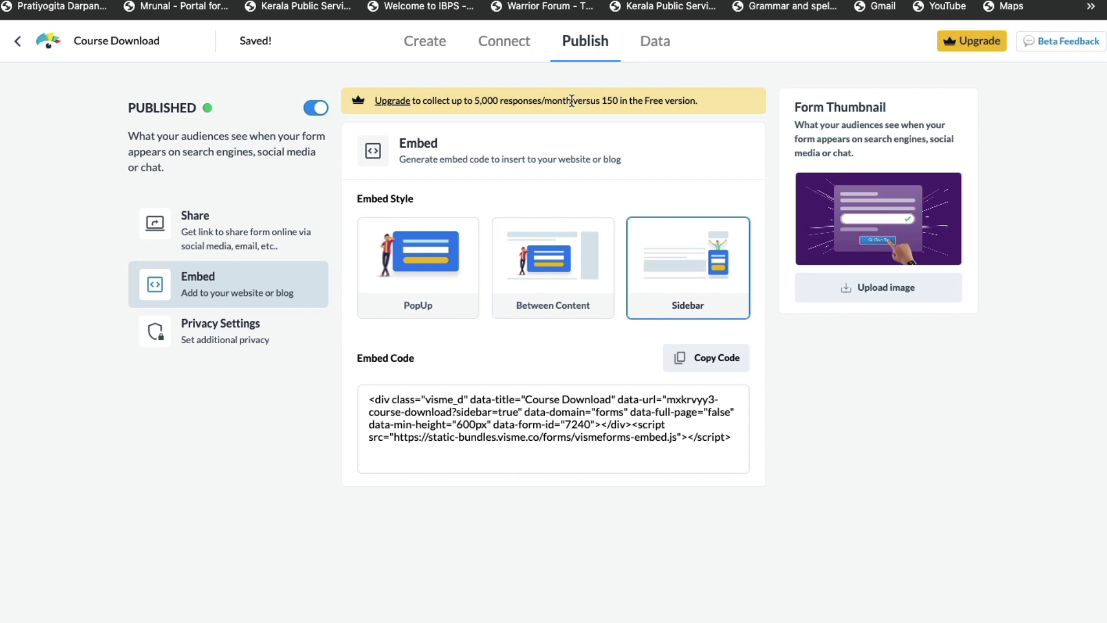
left_click_drag(571, 101, 707, 103)
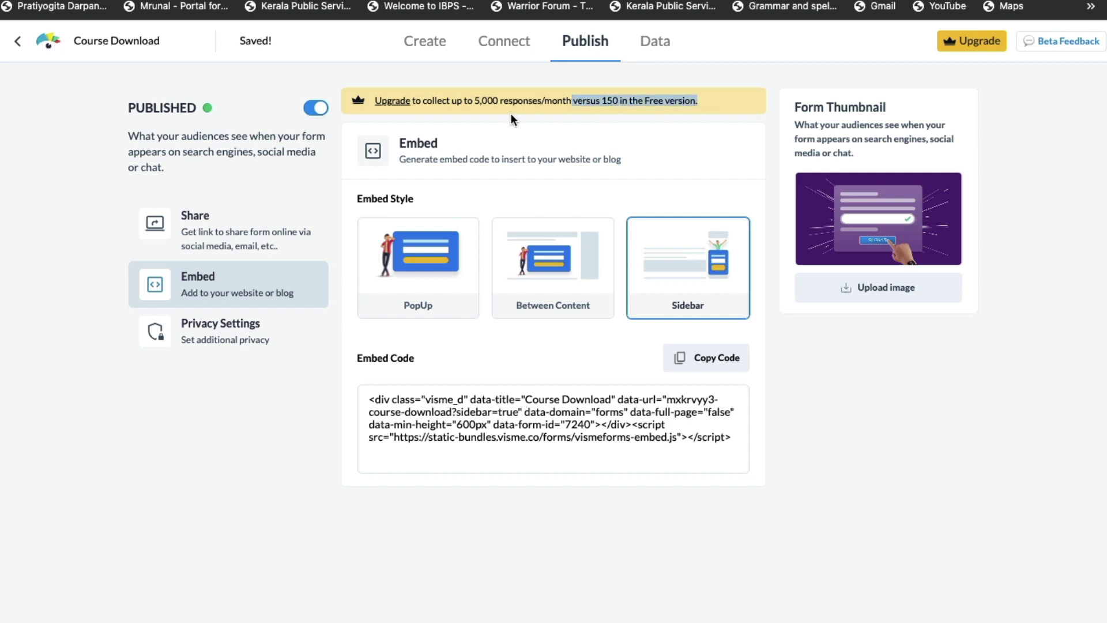
left_click_drag(474, 101, 566, 103)
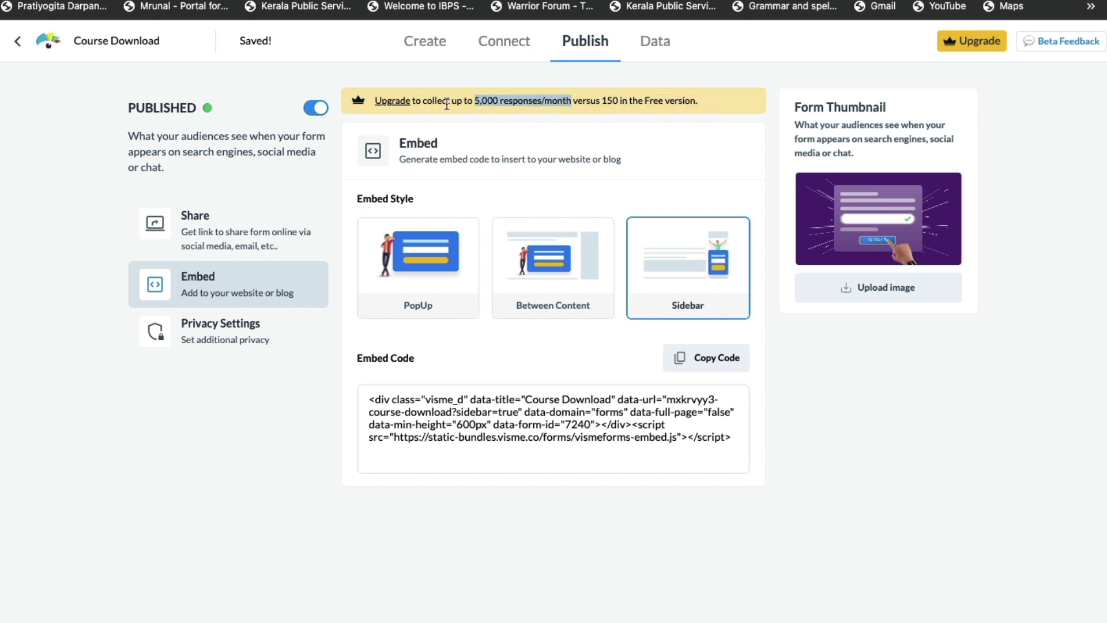
left_click(388, 103)
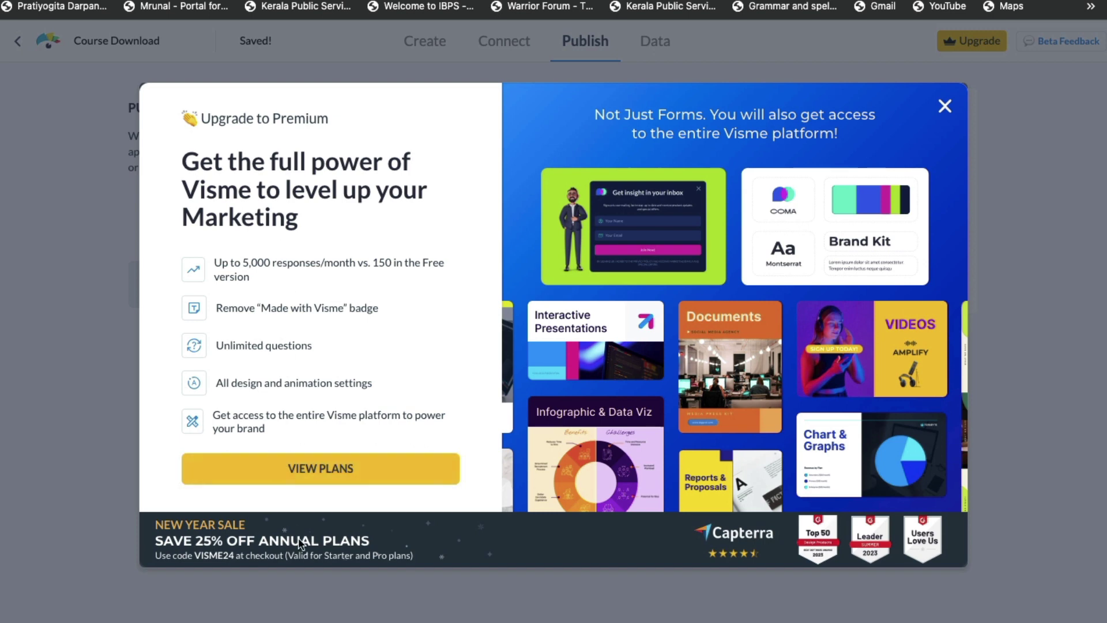
View the premium plans and switch billing from Annual to Monthly for Pro and Starter
left_click(348, 473)
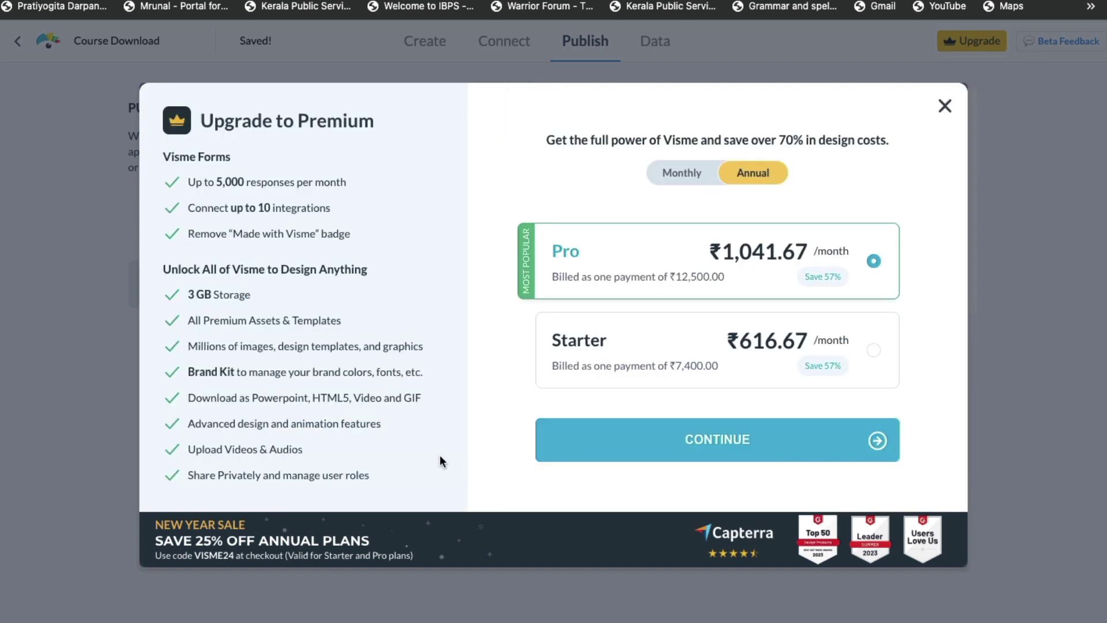
left_click(691, 174)
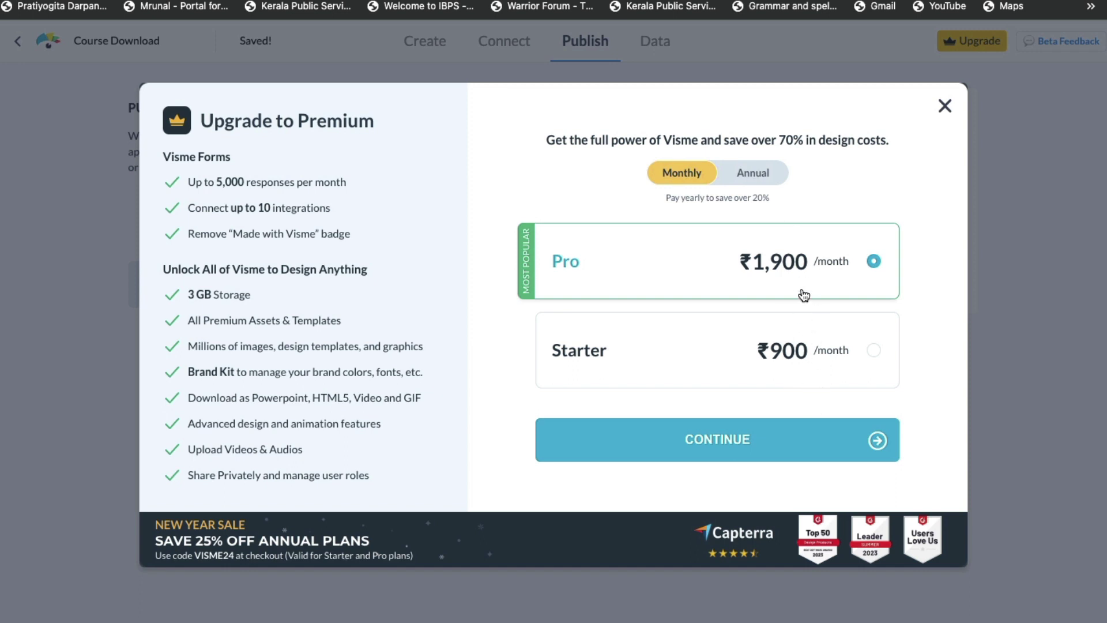